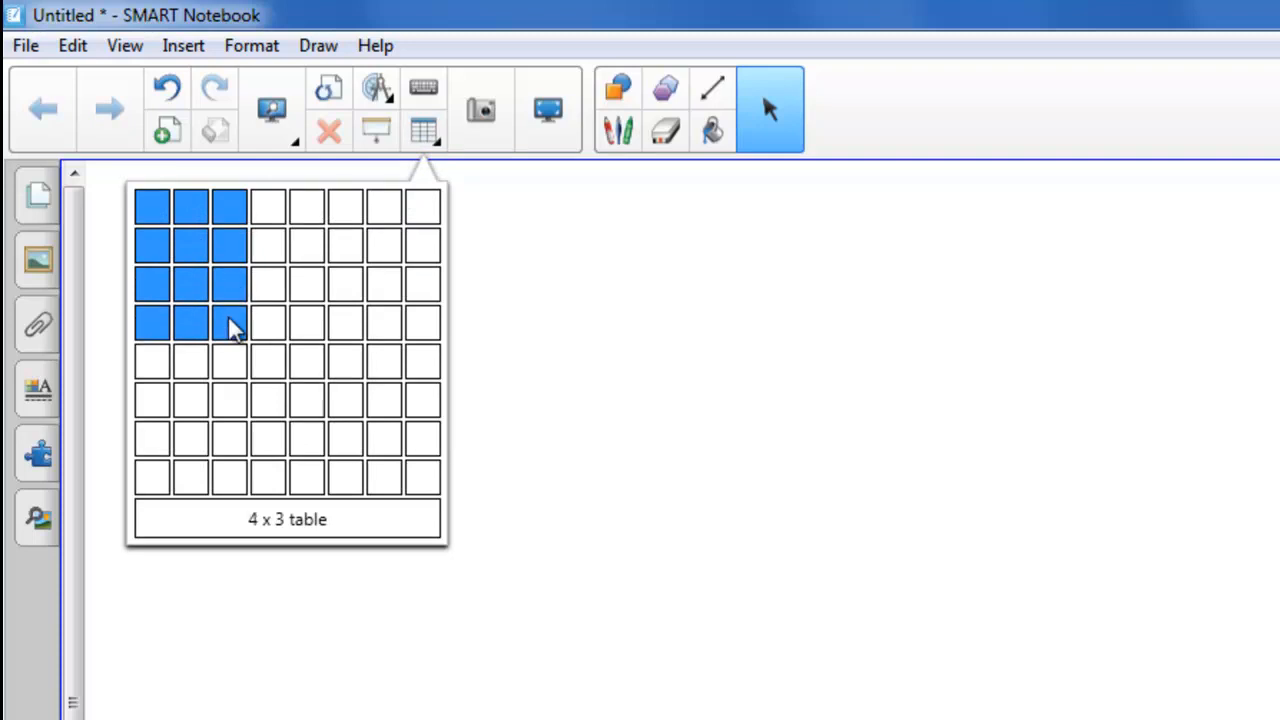
Insert a table of 4 rows by 3 columns, then shrink it to about half width and place it in the page's upper area
{"action": "left_click", "coordinate": [228, 315]}
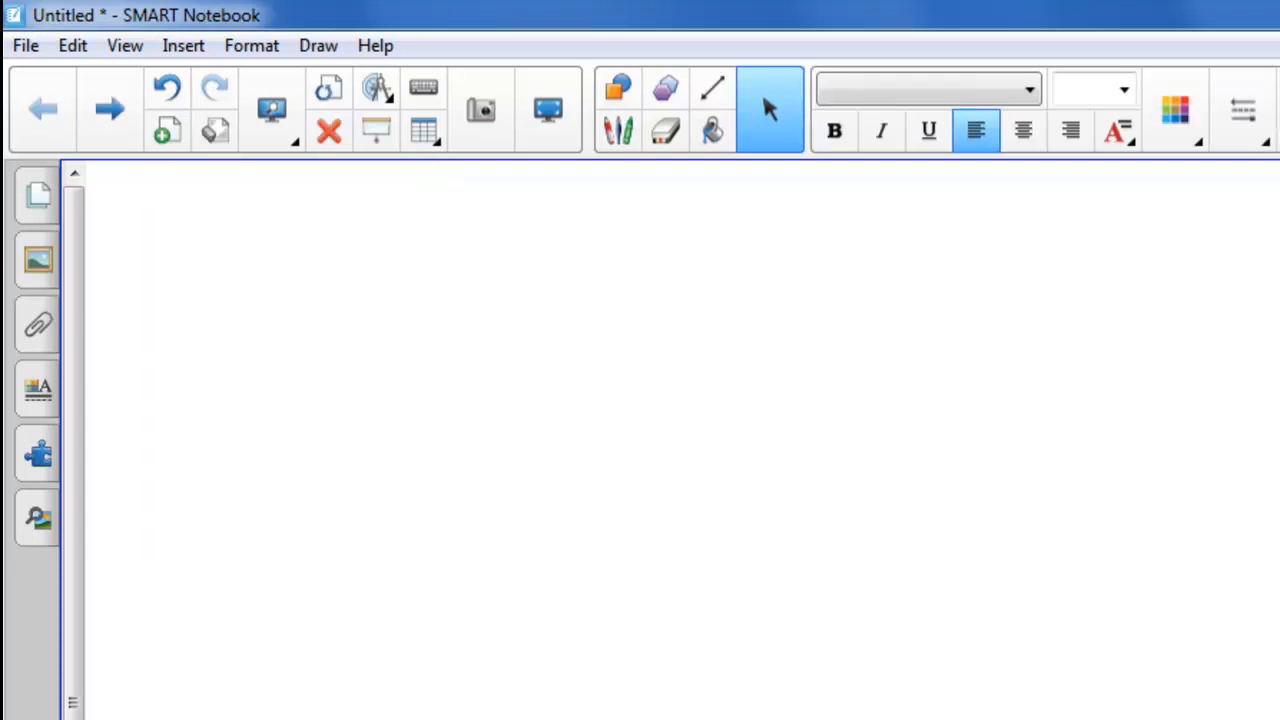
{"action": "left_click_drag", "start_coordinate": [689, 379], "coordinate": [650, 135]}
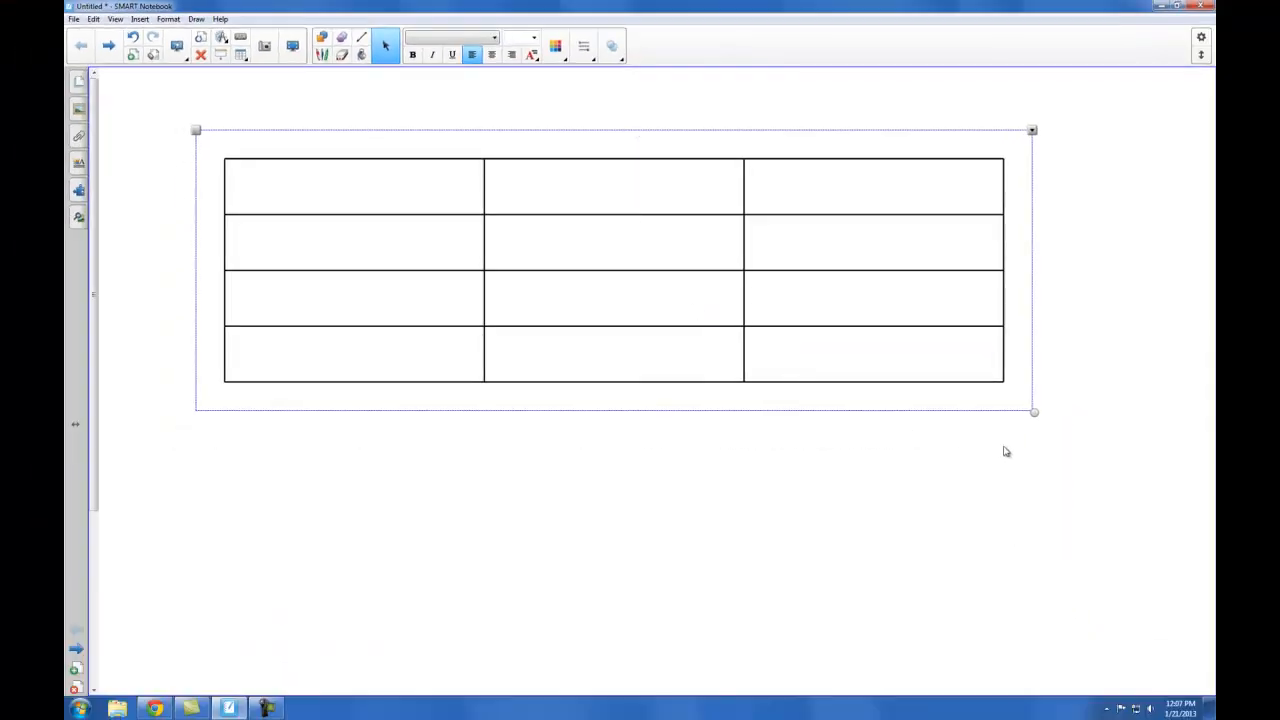
{"action": "left_click_drag", "start_coordinate": [1034, 412], "coordinate": [626, 296]}
{"action": "left_click_drag", "start_coordinate": [507, 143], "coordinate": [641, 178]}
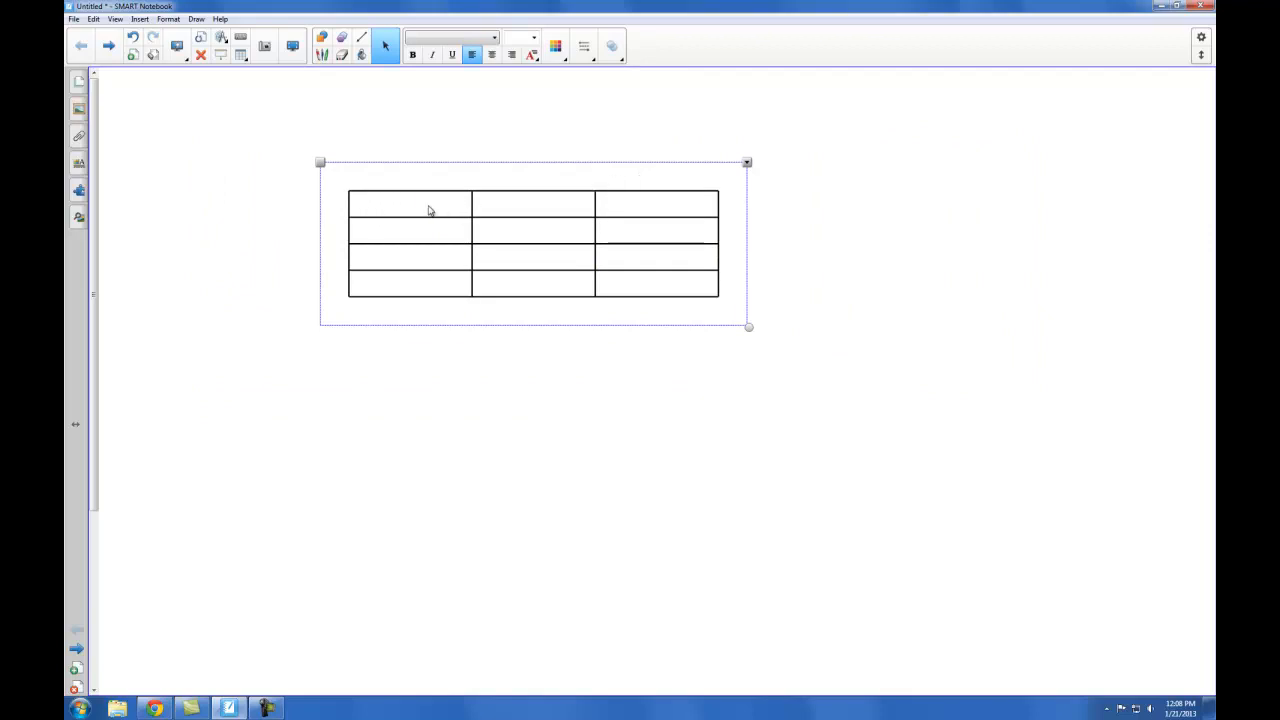
Make the table's cells square and move the table up so that all four rows fit on the page
{"action": "left_click", "coordinate": [746, 162]}
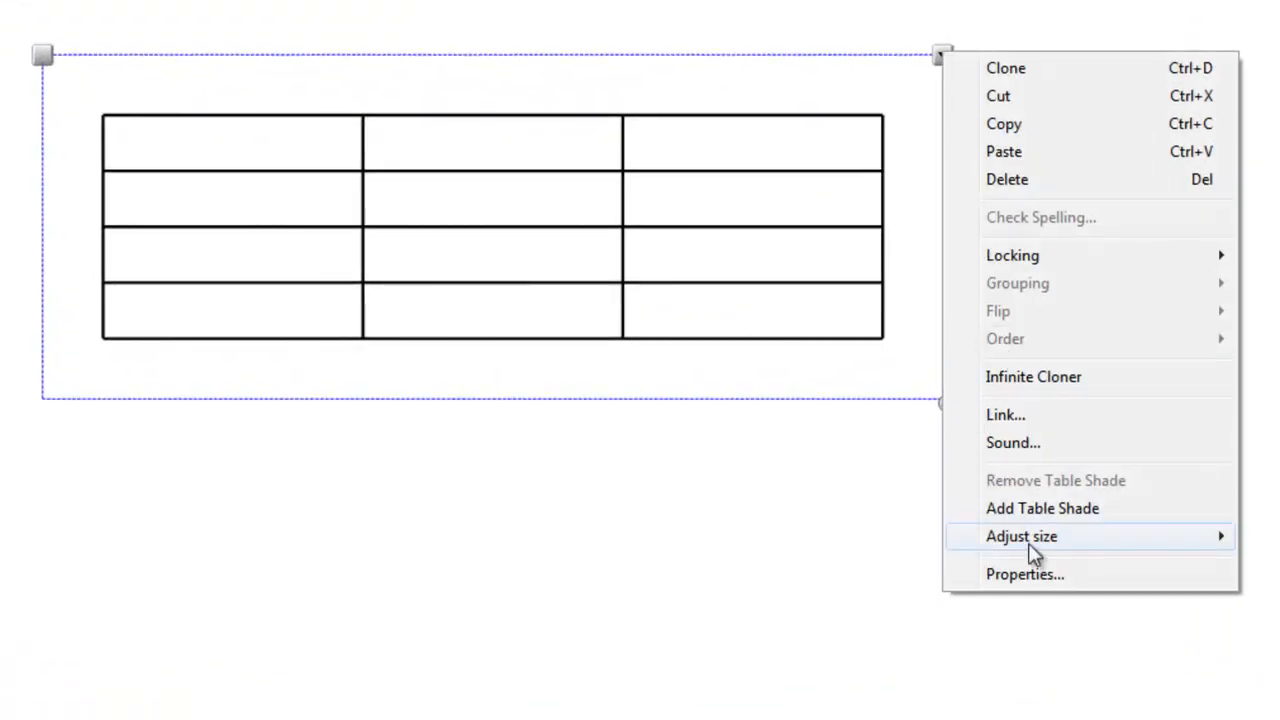
{"action": "mouse_move", "coordinate": [1052, 545]}
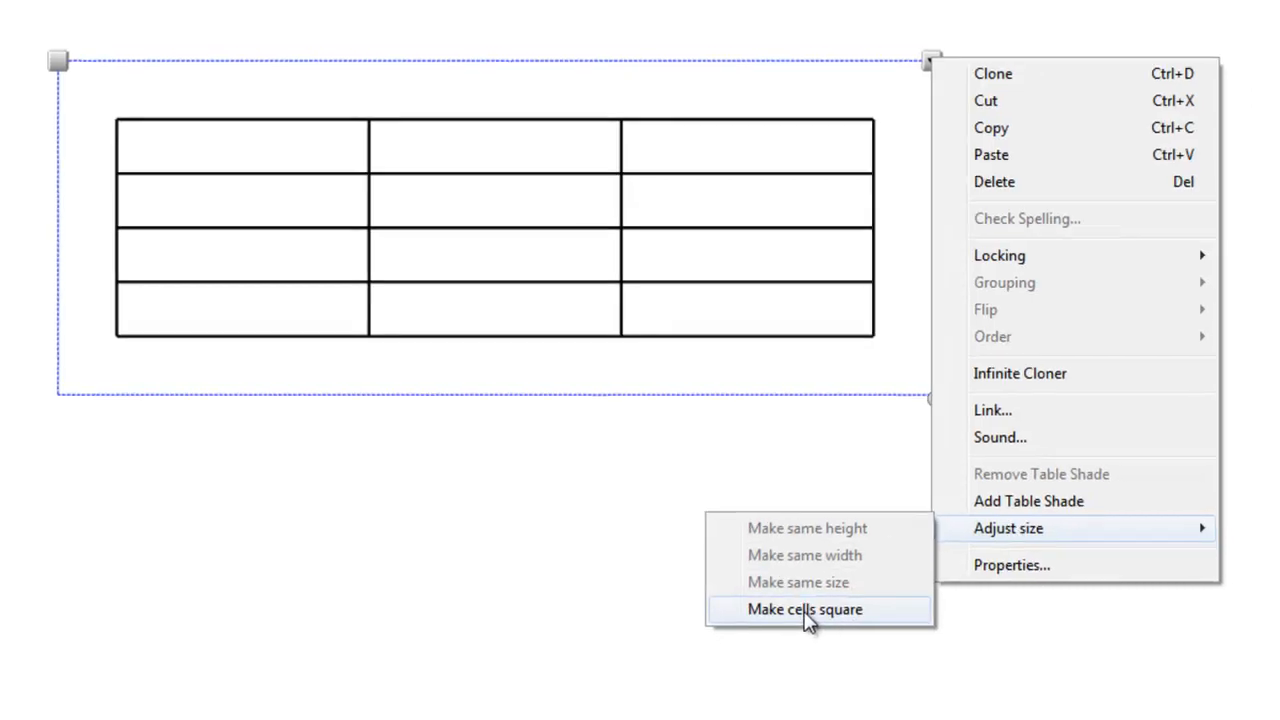
{"action": "left_click", "coordinate": [813, 621]}
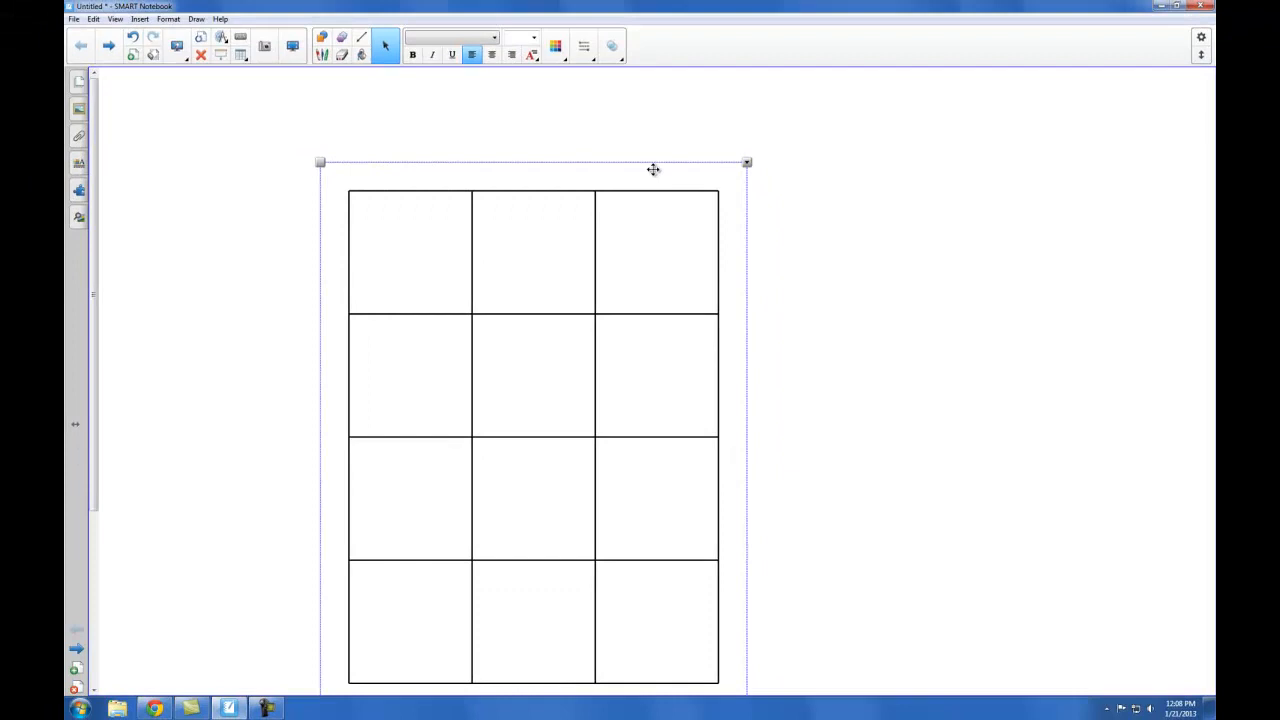
{"action": "left_click_drag", "start_coordinate": [653, 169], "coordinate": [758, 100]}
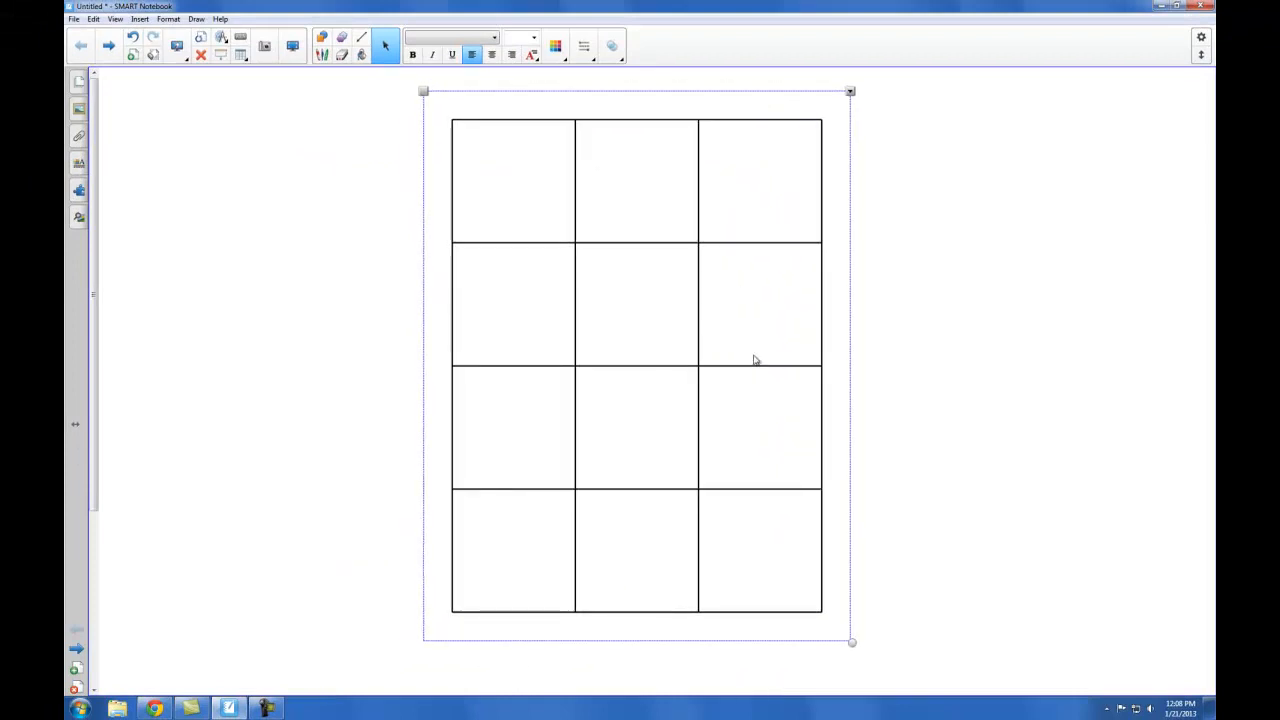
Enter 5 in the middle cell of the second row and centre the text of the whole table
{"action": "left_click", "coordinate": [680, 330]}
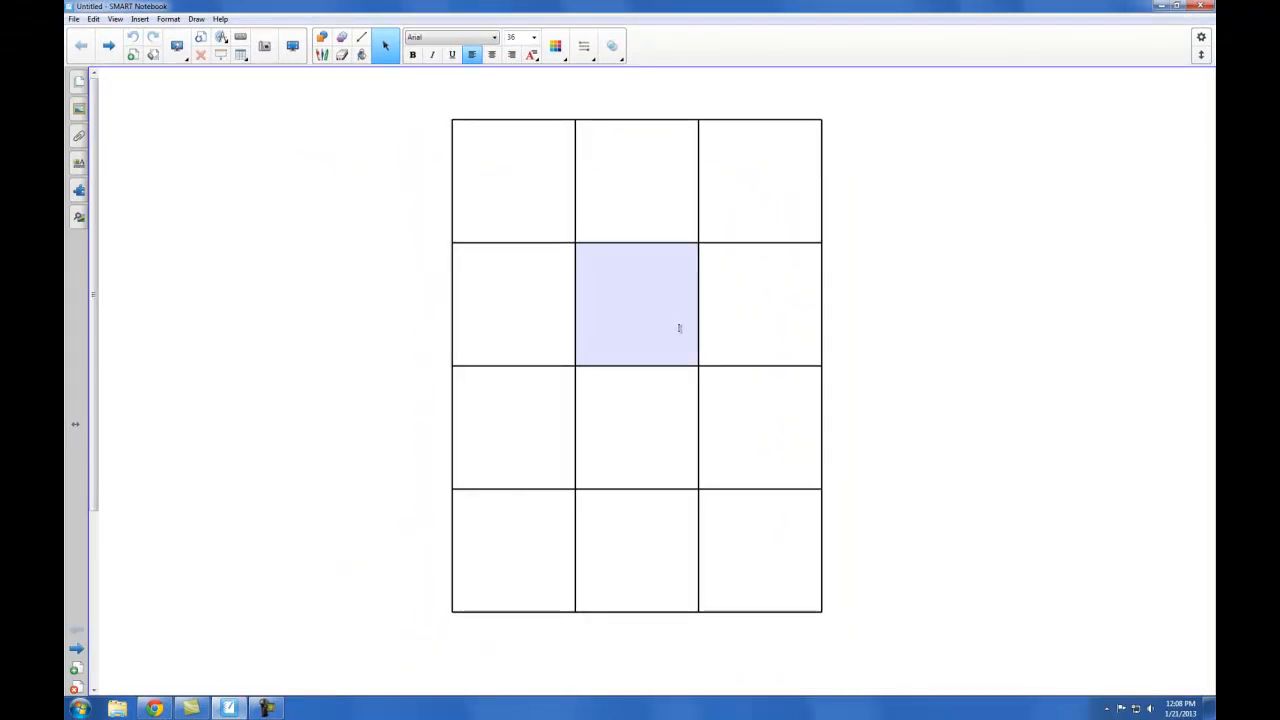
{"action": "type", "text": "5"}
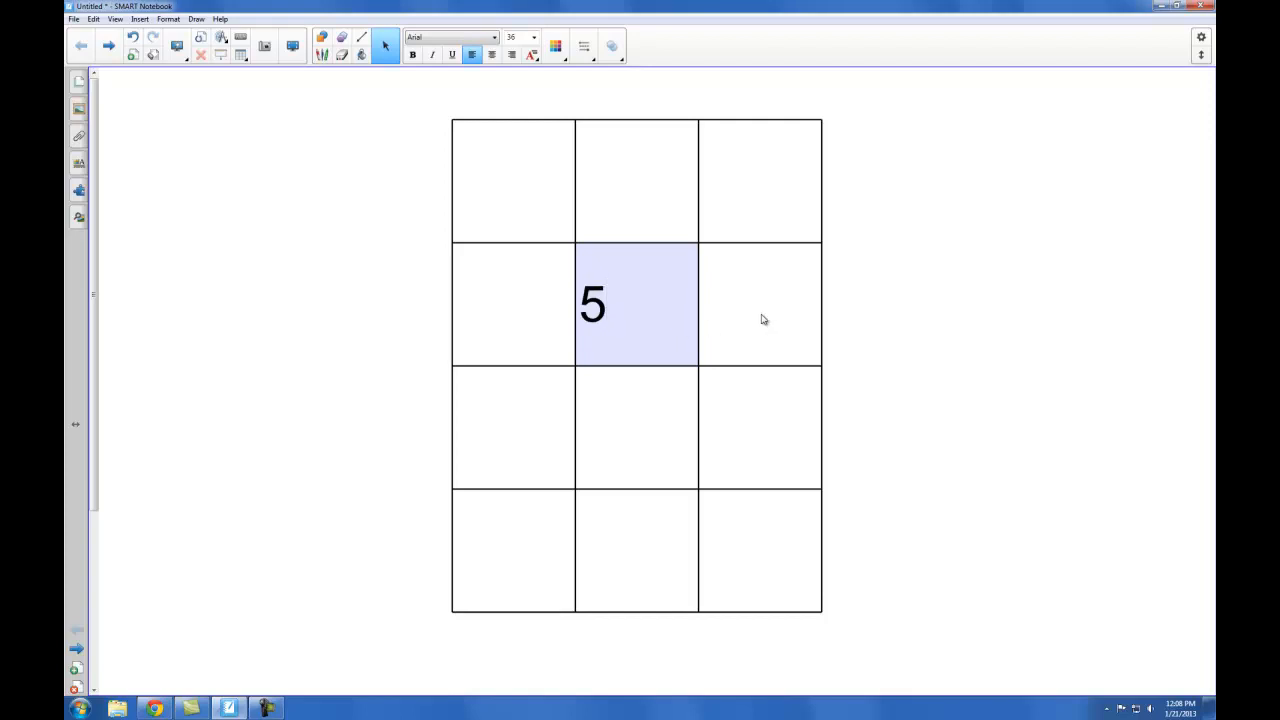
{"action": "left_click_drag", "start_coordinate": [410, 86], "coordinate": [915, 583]}
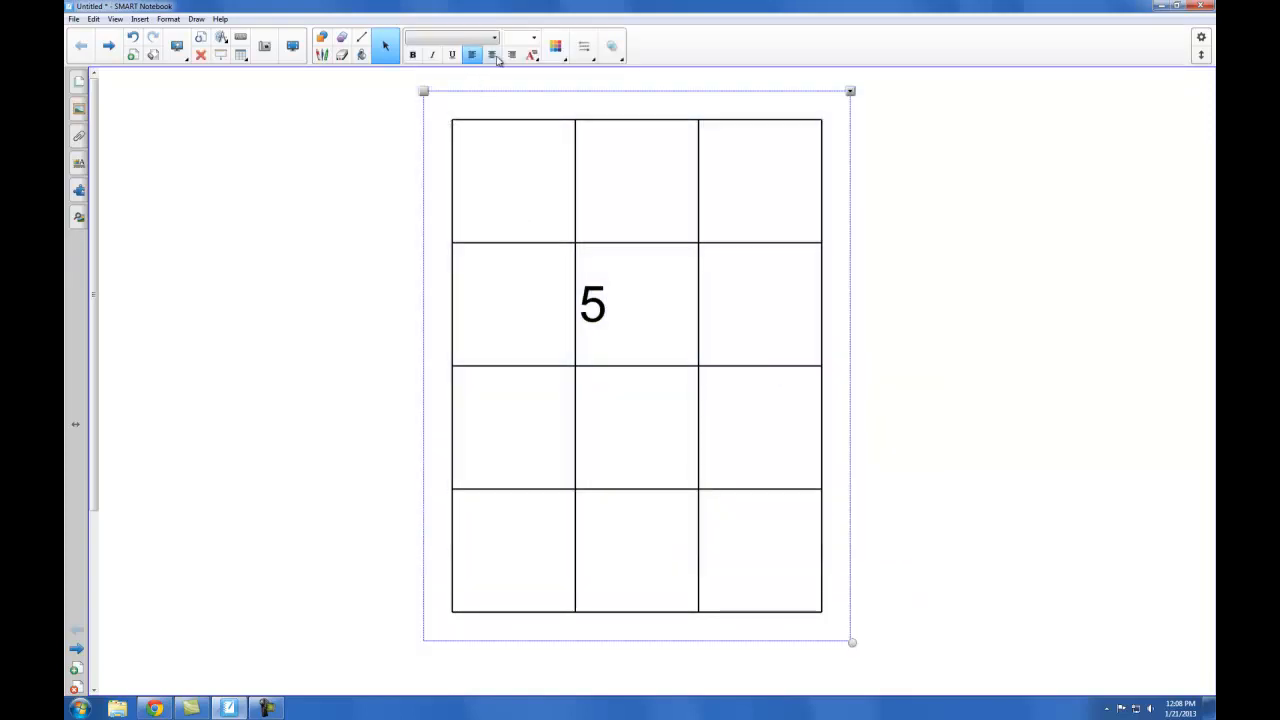
{"action": "left_click", "coordinate": [491, 55]}
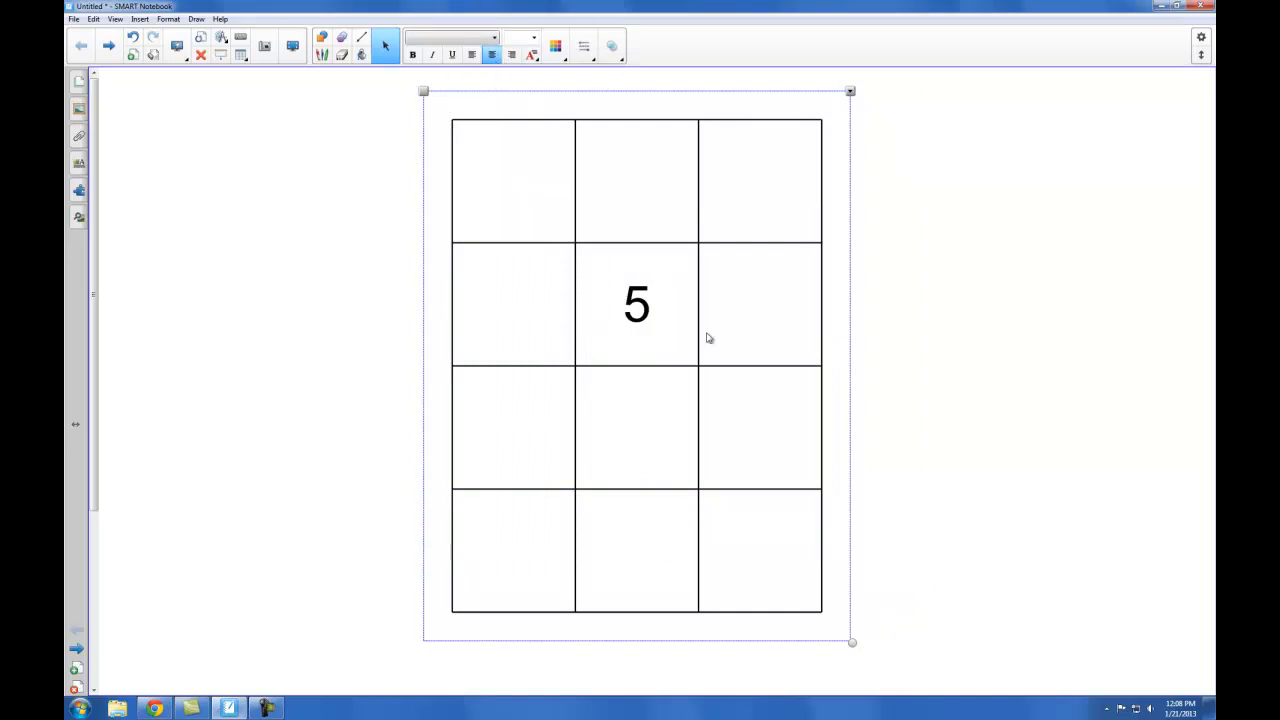
Complete the addition problem with 3 in the second row's last cell and +, 5 and 9 across the third row
{"action": "left_click", "coordinate": [769, 319]}
{"action": "type", "text": "3"}
{"action": "left_click", "coordinate": [654, 428]}
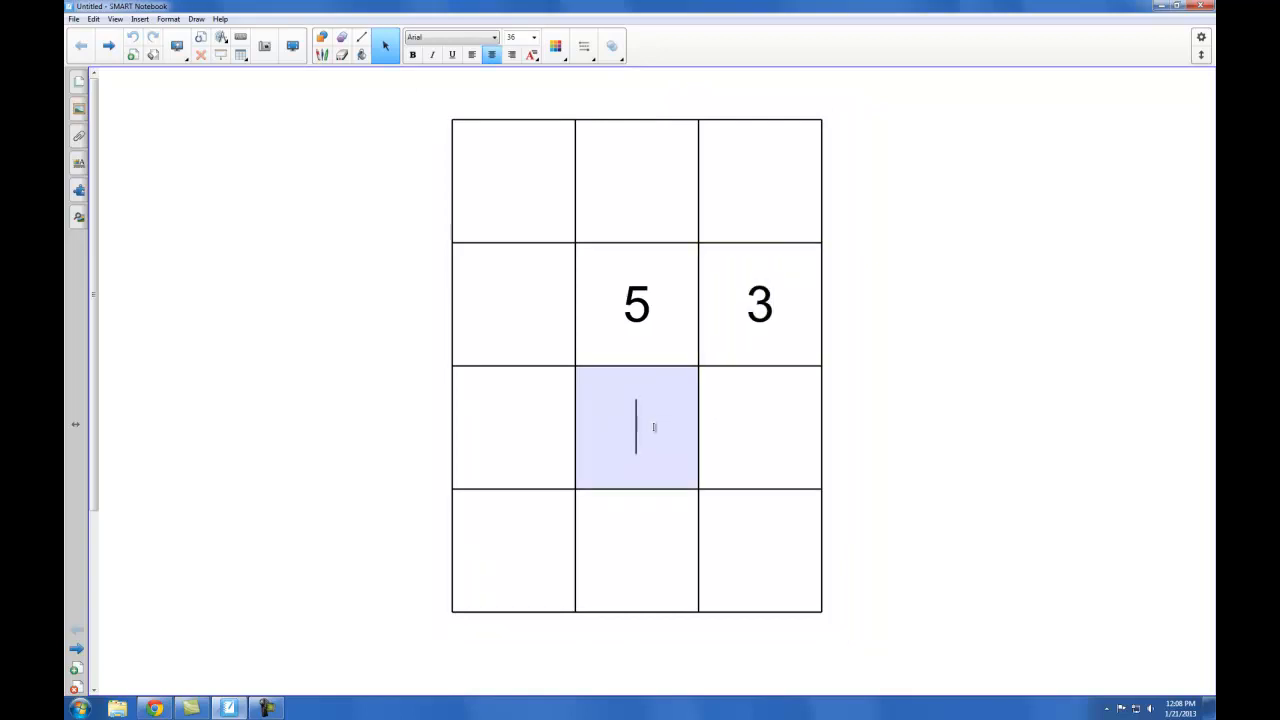
{"action": "type", "text": "5"}
{"action": "left_click", "coordinate": [761, 419]}
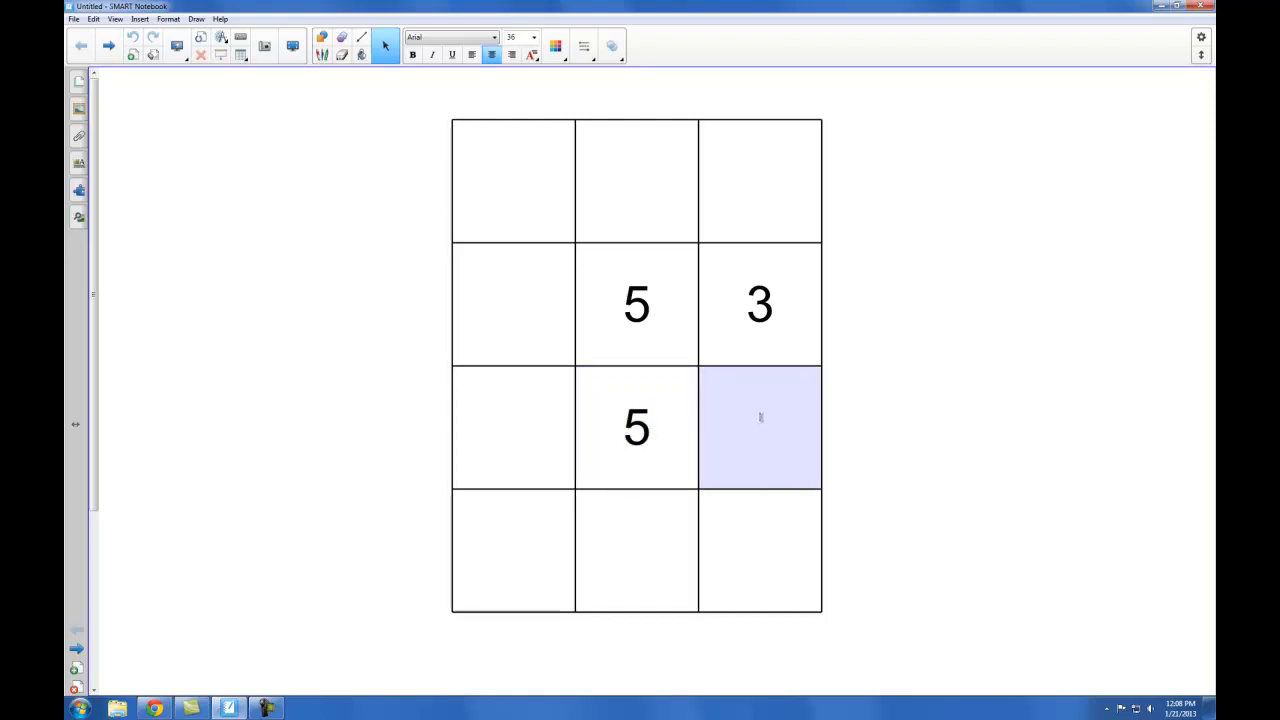
{"action": "type", "text": "9"}
{"action": "left_click", "coordinate": [514, 431]}
{"action": "type", "text": "+"}
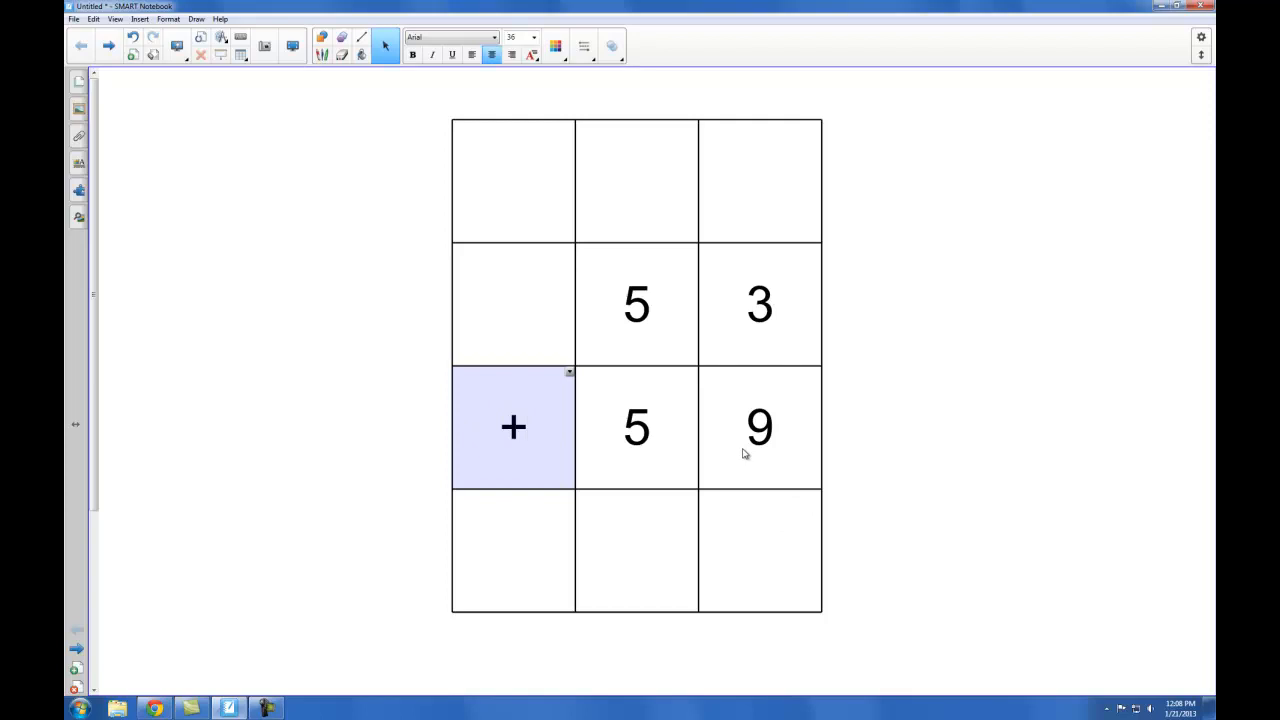
Fill the bottom row with the answer 1, 1, 2 and put the carried 1 in the first row's middle cell
{"action": "left_click", "coordinate": [758, 540]}
{"action": "type", "text": "2"}
{"action": "left_click", "coordinate": [636, 182]}
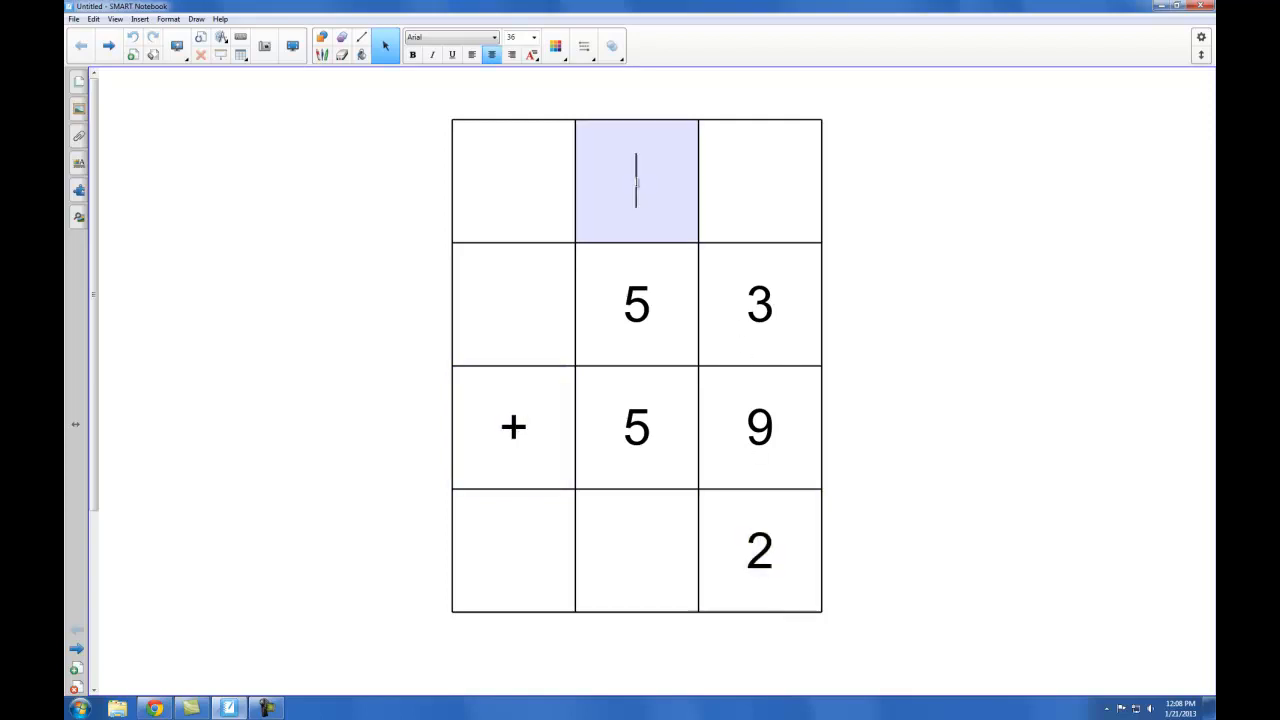
{"action": "type", "text": "1"}
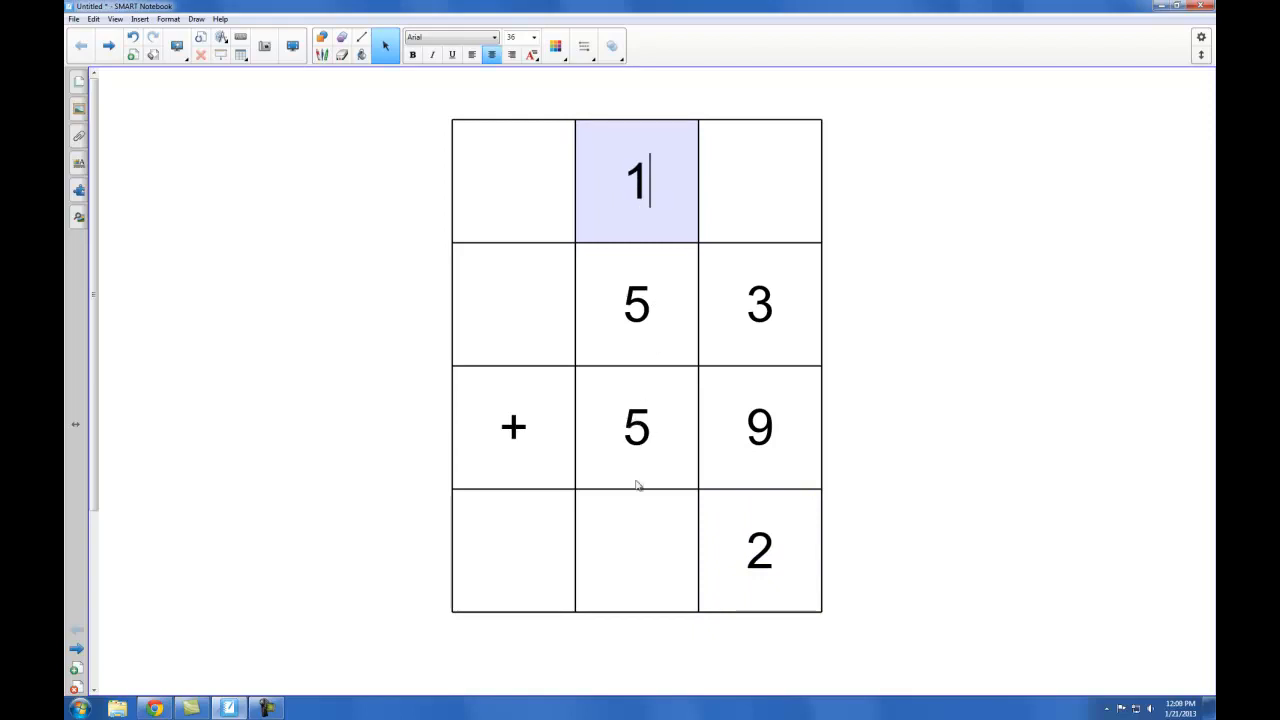
{"action": "left_click", "coordinate": [634, 559]}
{"action": "type", "text": "1"}
{"action": "left_click", "coordinate": [533, 557]}
{"action": "type", "text": "1"}
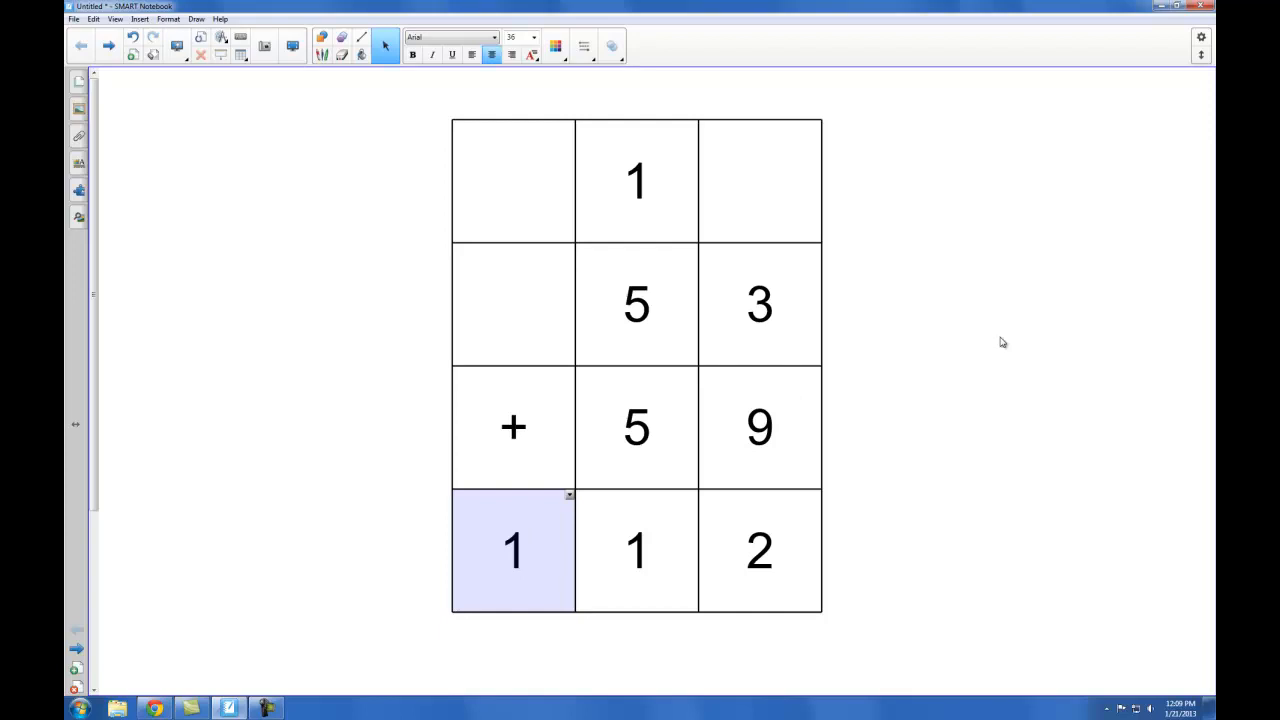
Add a cell shade to each of the first three cells in the middle column
{"action": "left_click", "coordinate": [640, 215]}
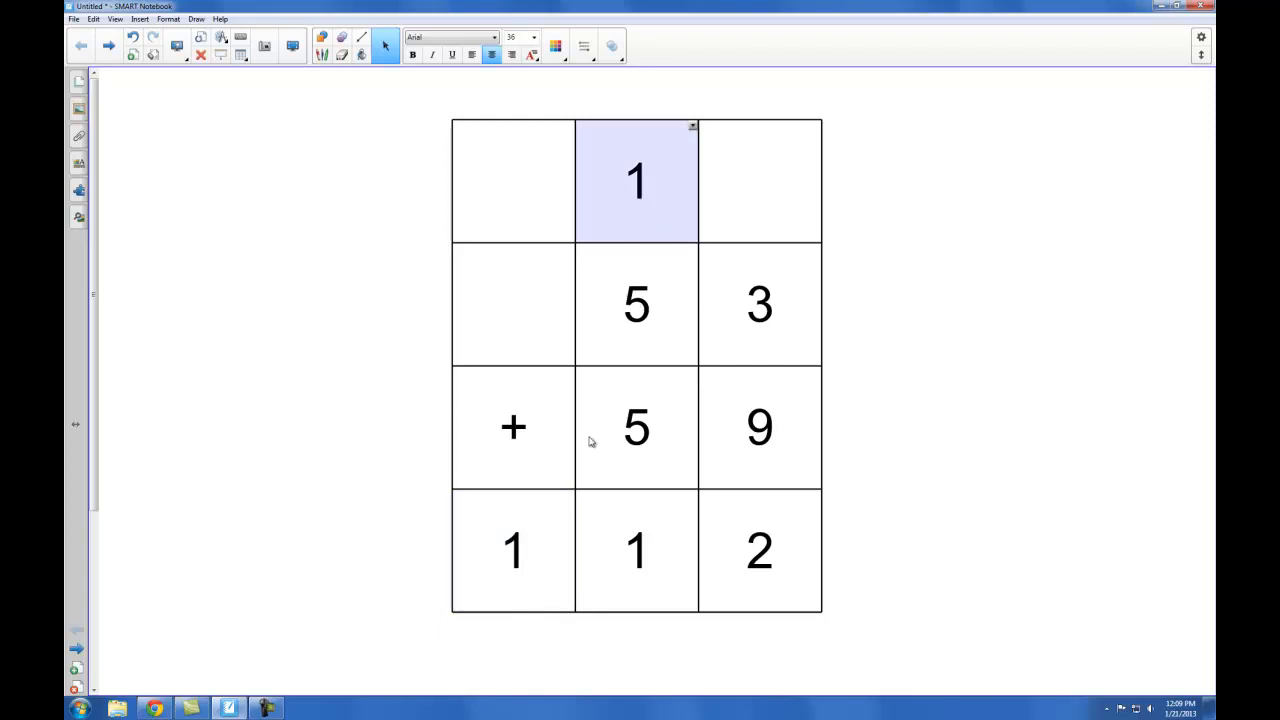
{"action": "right_click", "coordinate": [637, 187]}
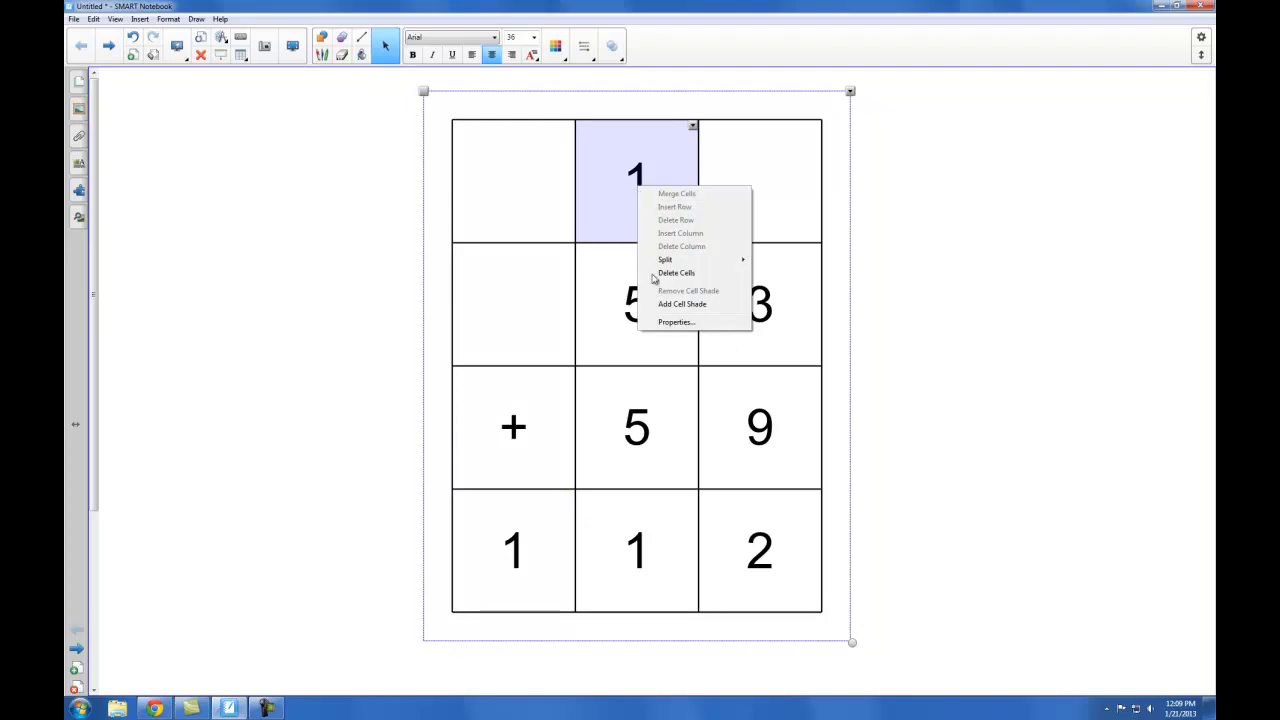
{"action": "left_click", "coordinate": [678, 304]}
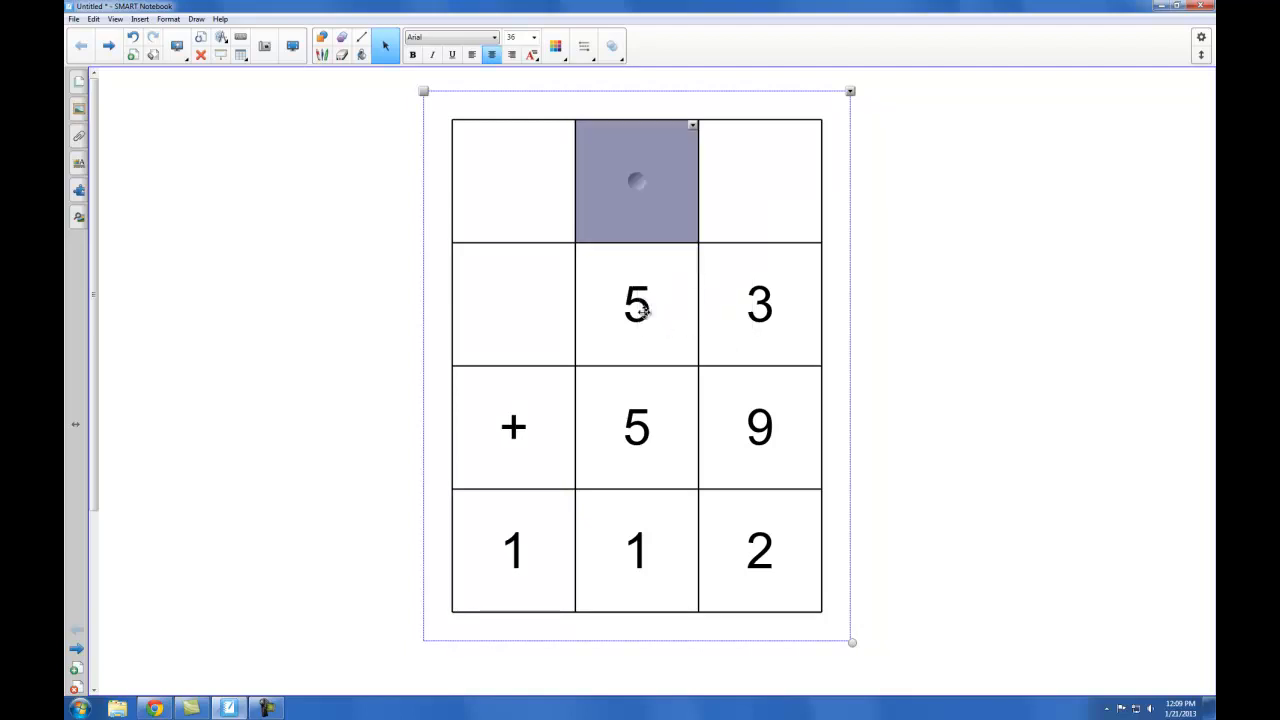
{"action": "right_click", "coordinate": [643, 311]}
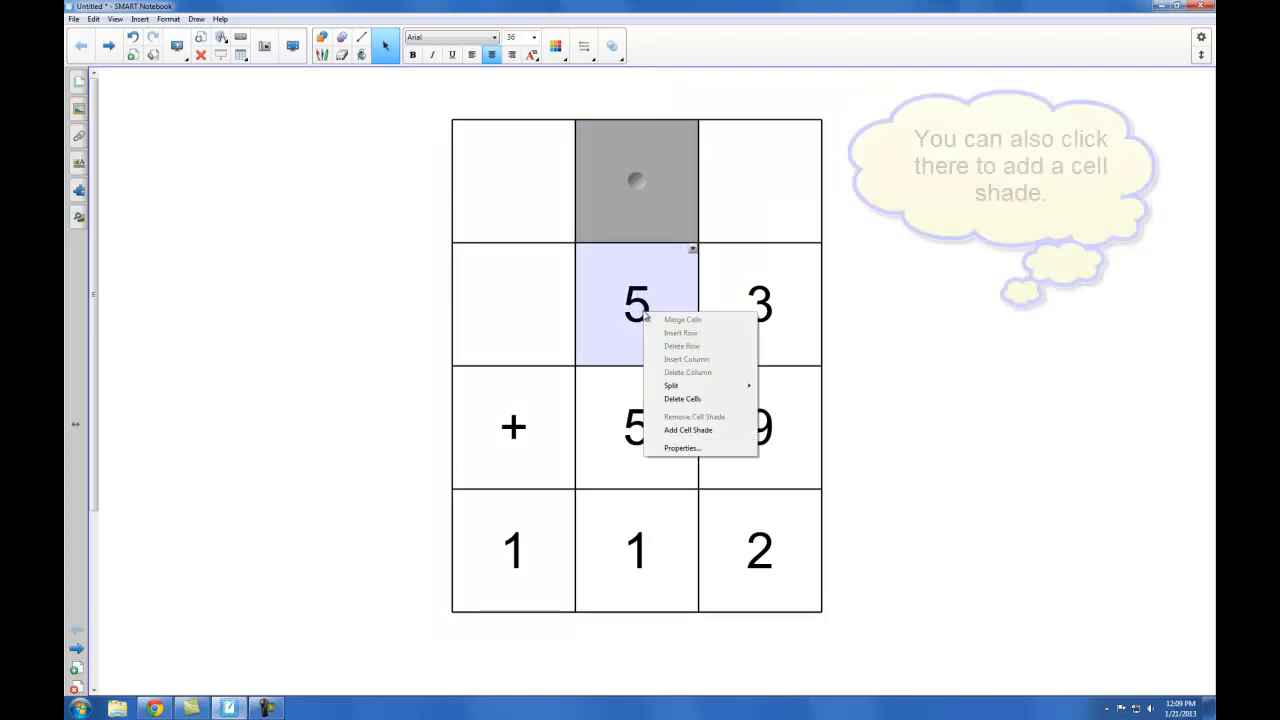
{"action": "left_click", "coordinate": [692, 430]}
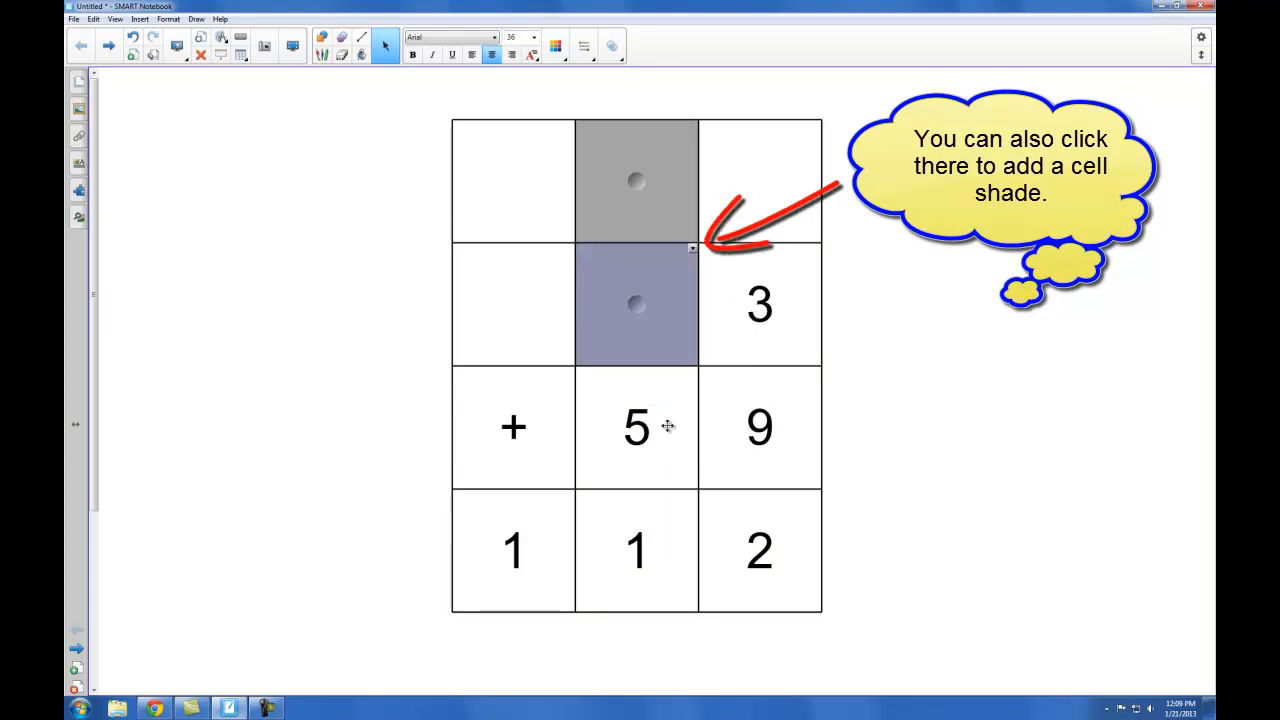
{"action": "right_click", "coordinate": [649, 428]}
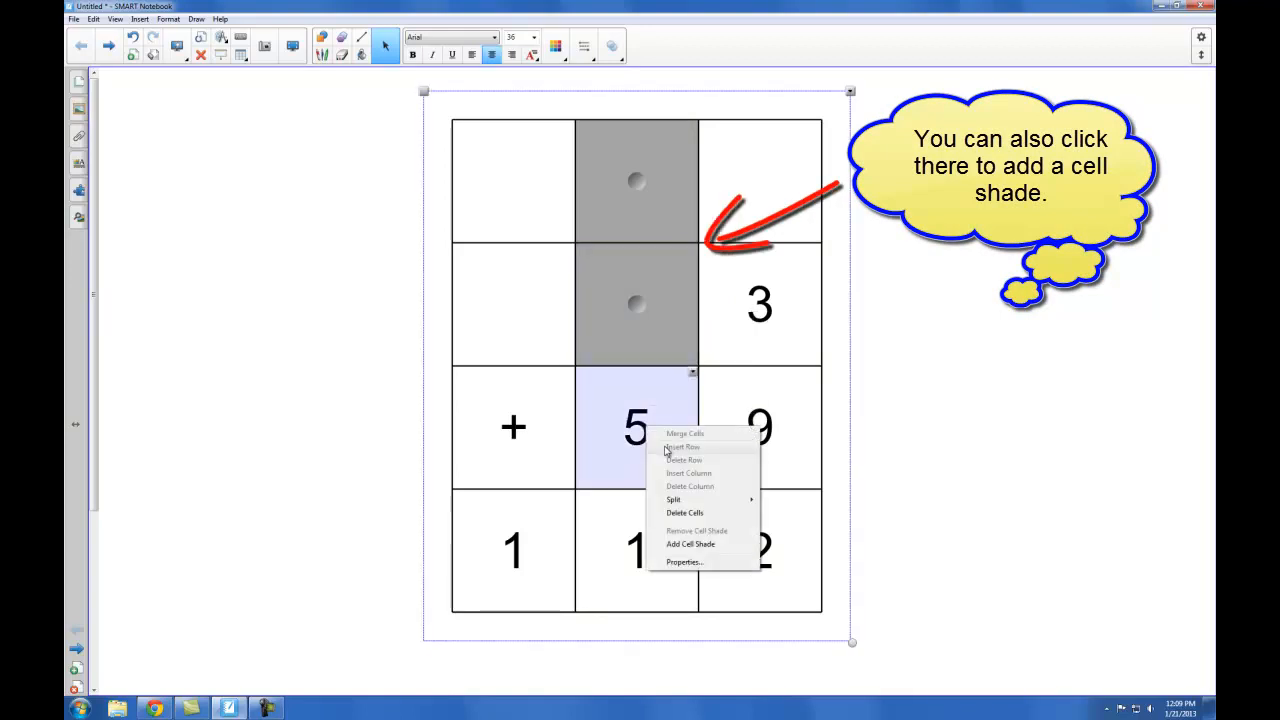
{"action": "left_click", "coordinate": [693, 544]}
Add a cell shade to each of the three answer cells in the bottom row
{"action": "left_click", "coordinate": [513, 549]}
{"action": "right_click", "coordinate": [513, 549]}
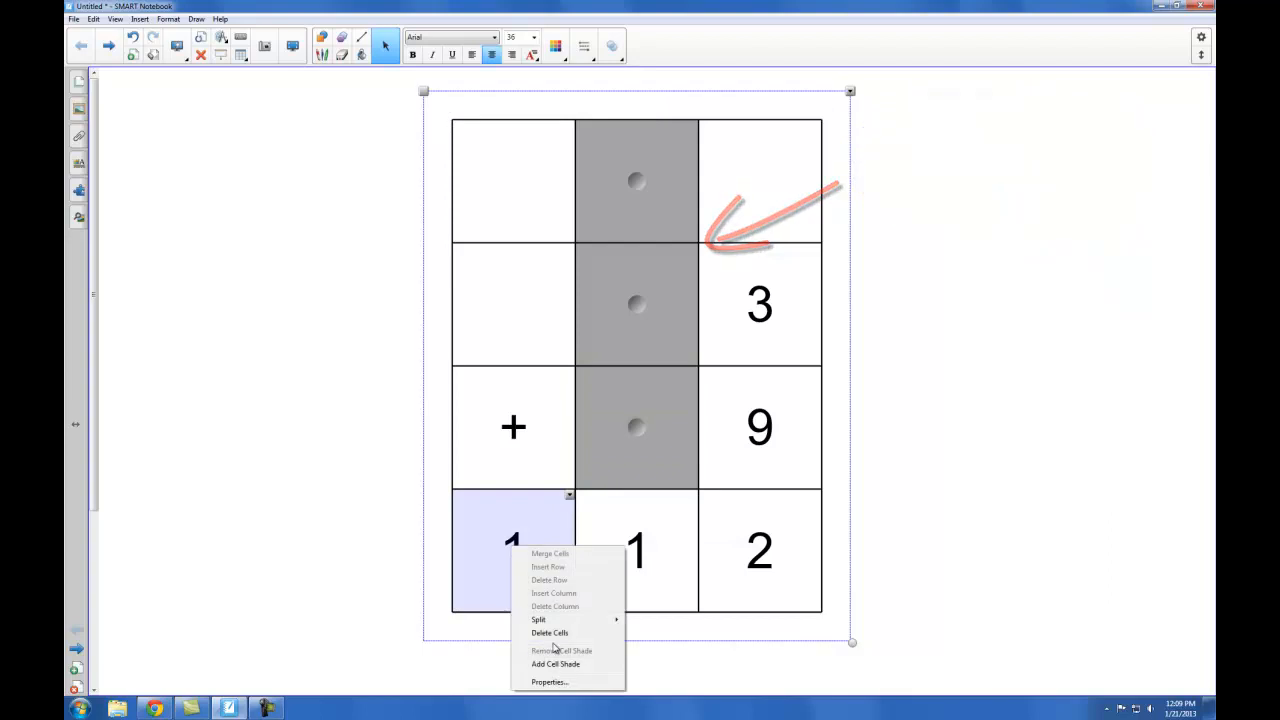
{"action": "left_click", "coordinate": [580, 659]}
{"action": "right_click", "coordinate": [636, 553]}
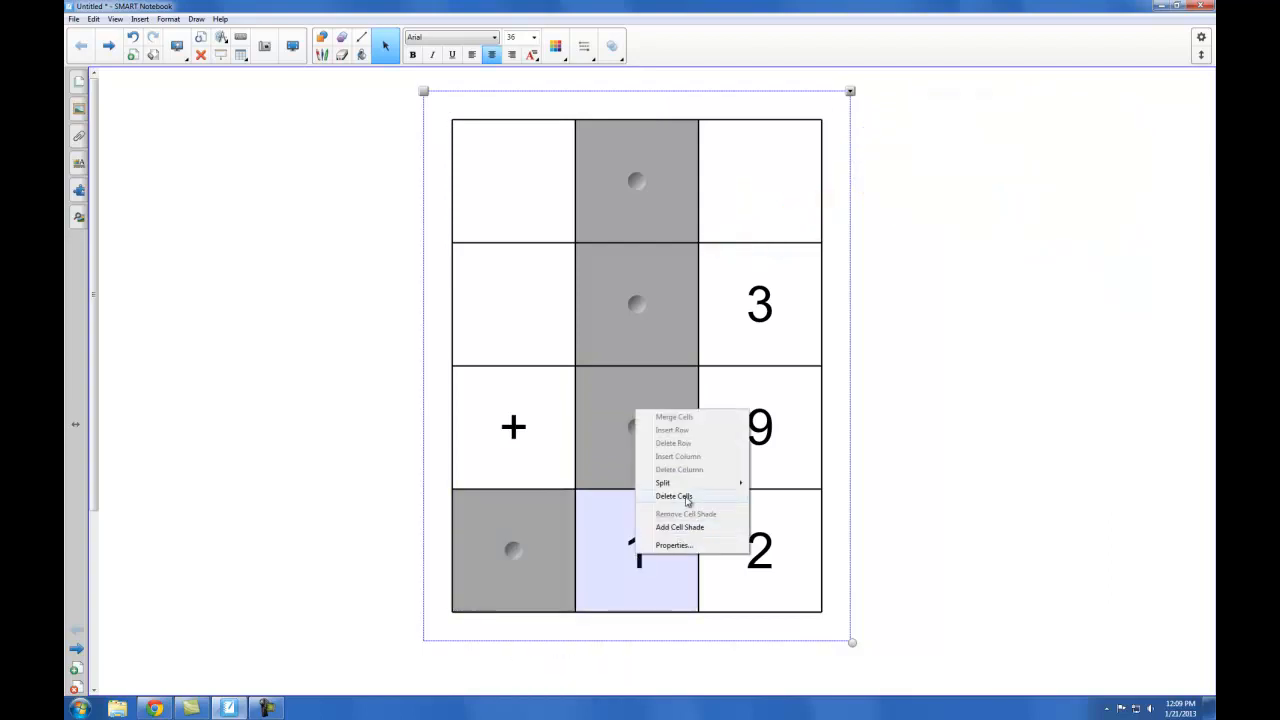
{"action": "left_click", "coordinate": [688, 530]}
{"action": "left_click", "coordinate": [759, 538]}
{"action": "right_click", "coordinate": [759, 538]}
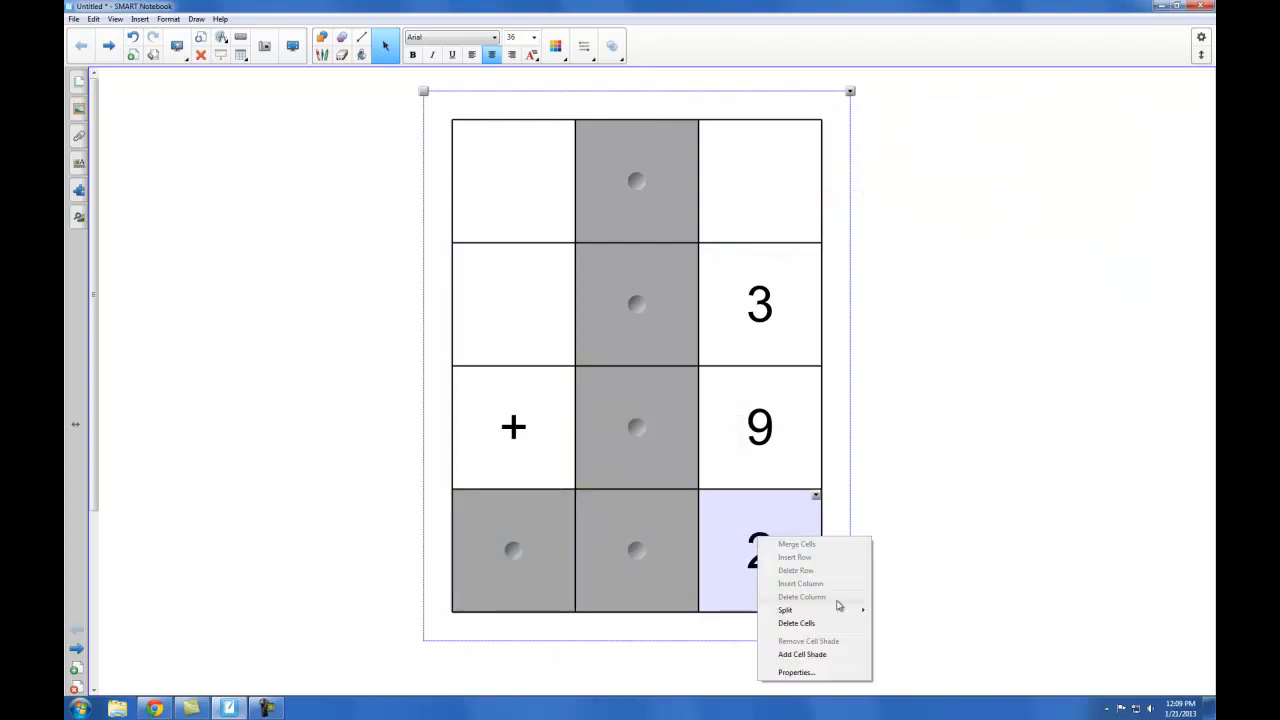
{"action": "left_click", "coordinate": [818, 656]}
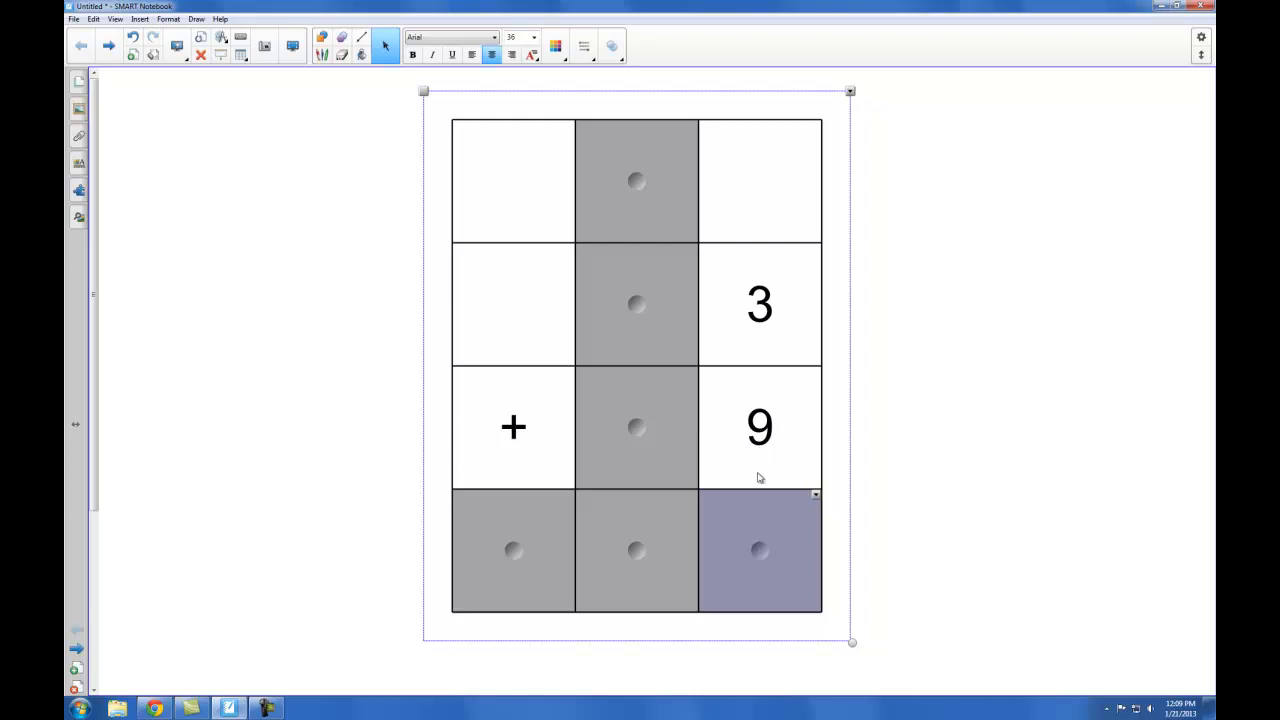
Reveal the shaded ones digit in the bottom row's last cell
{"action": "left_click", "coordinate": [758, 550]}
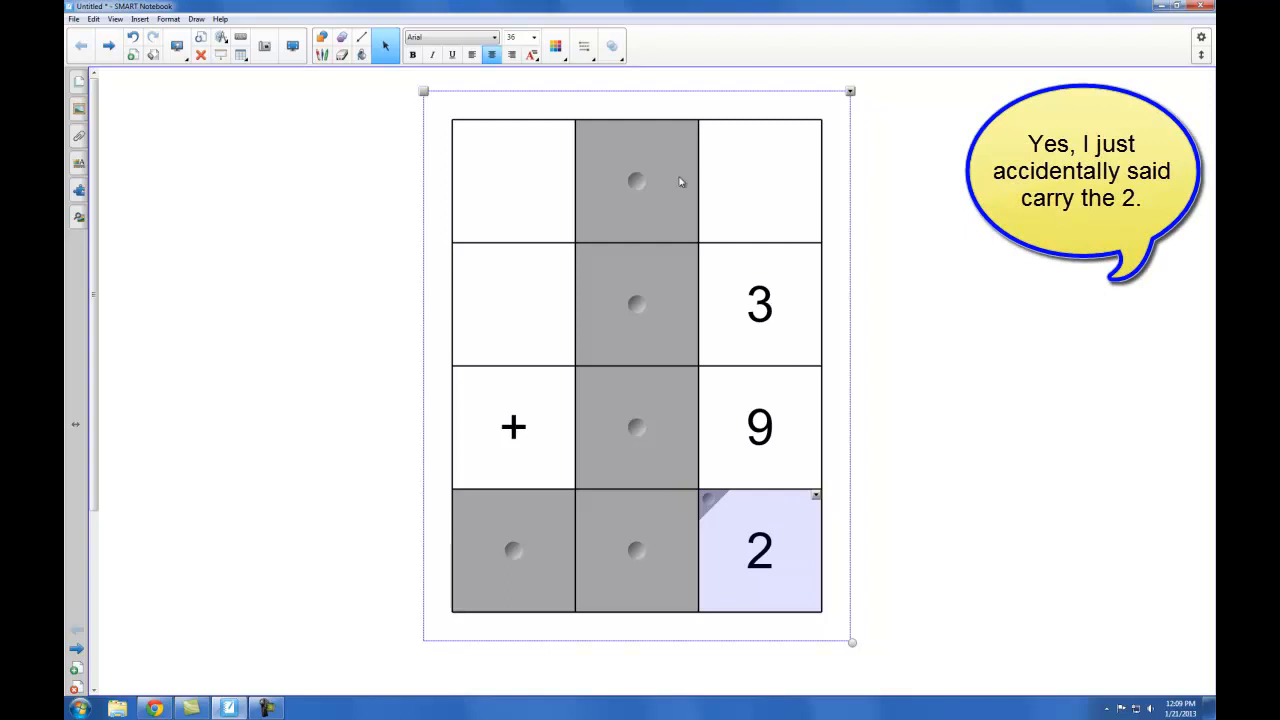
{"action": "left_click", "coordinate": [644, 578]}
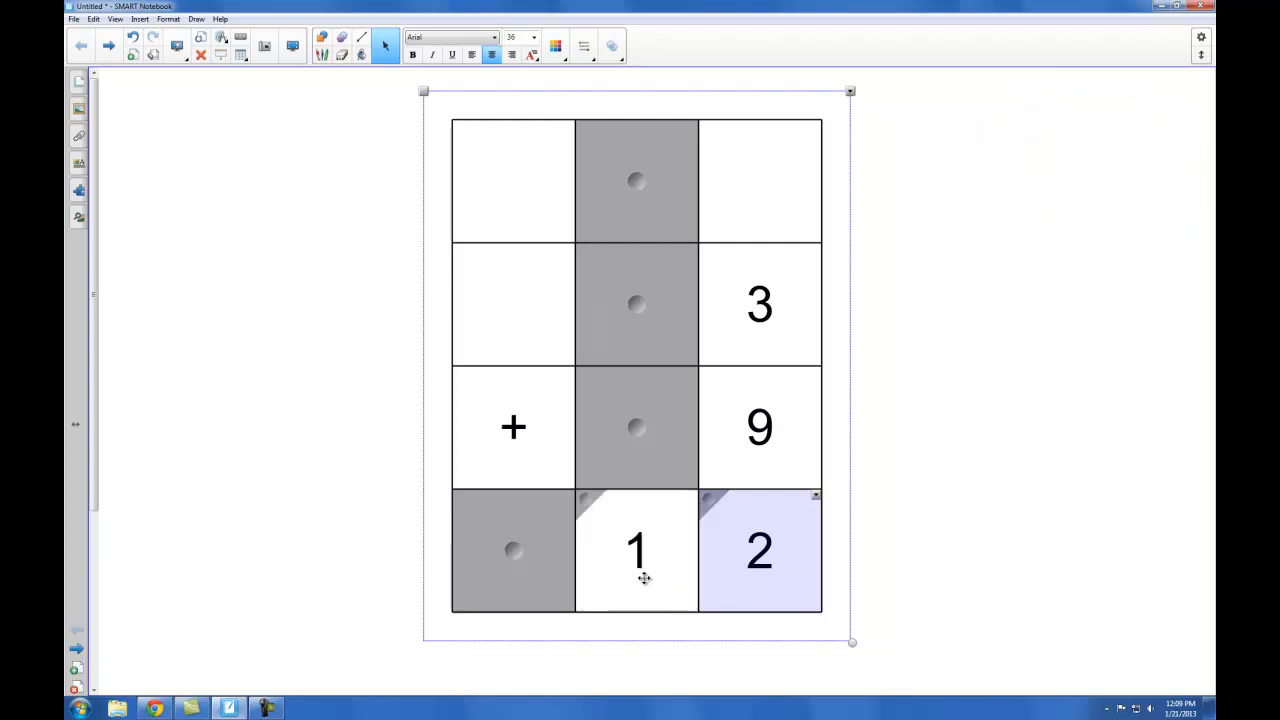
{"action": "left_click", "coordinate": [650, 565]}
{"action": "left_click", "coordinate": [585, 505]}
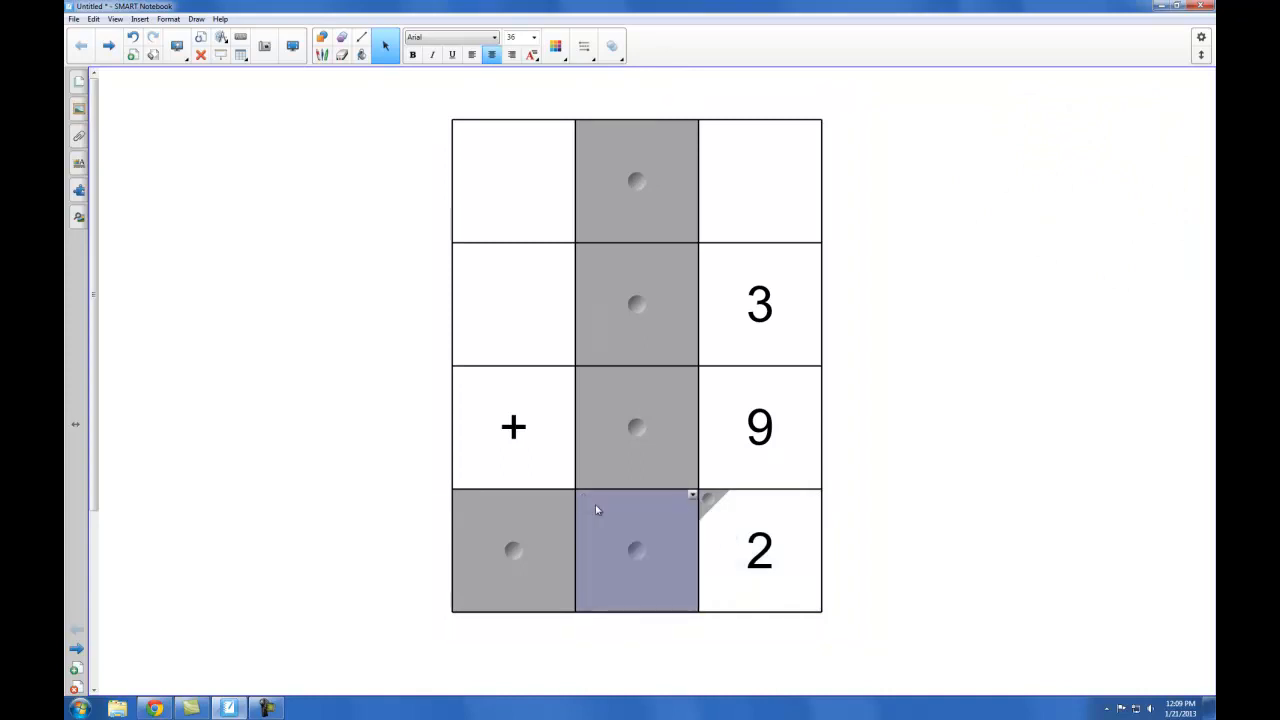
Reveal the shaded middle-column cells from first row to last, then the bottom row's first cell, and deselect the table
{"action": "left_click", "coordinate": [639, 183]}
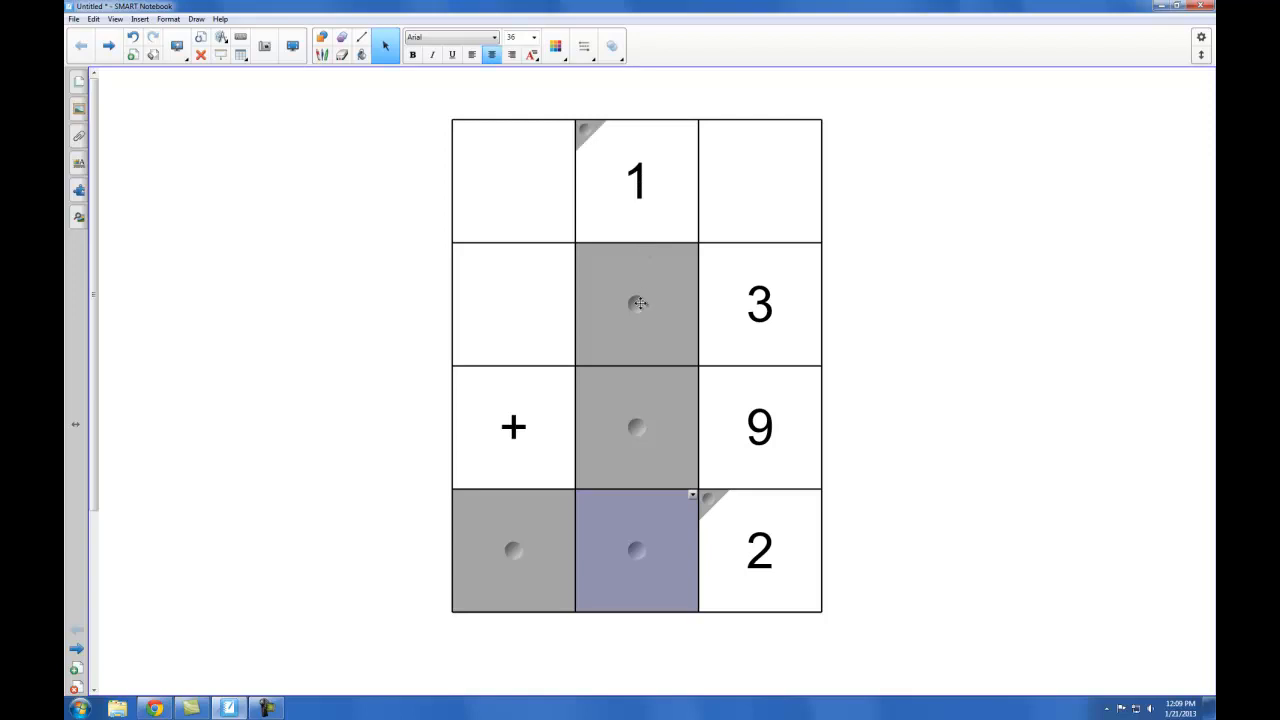
{"action": "left_click", "coordinate": [641, 307]}
{"action": "left_click", "coordinate": [637, 428]}
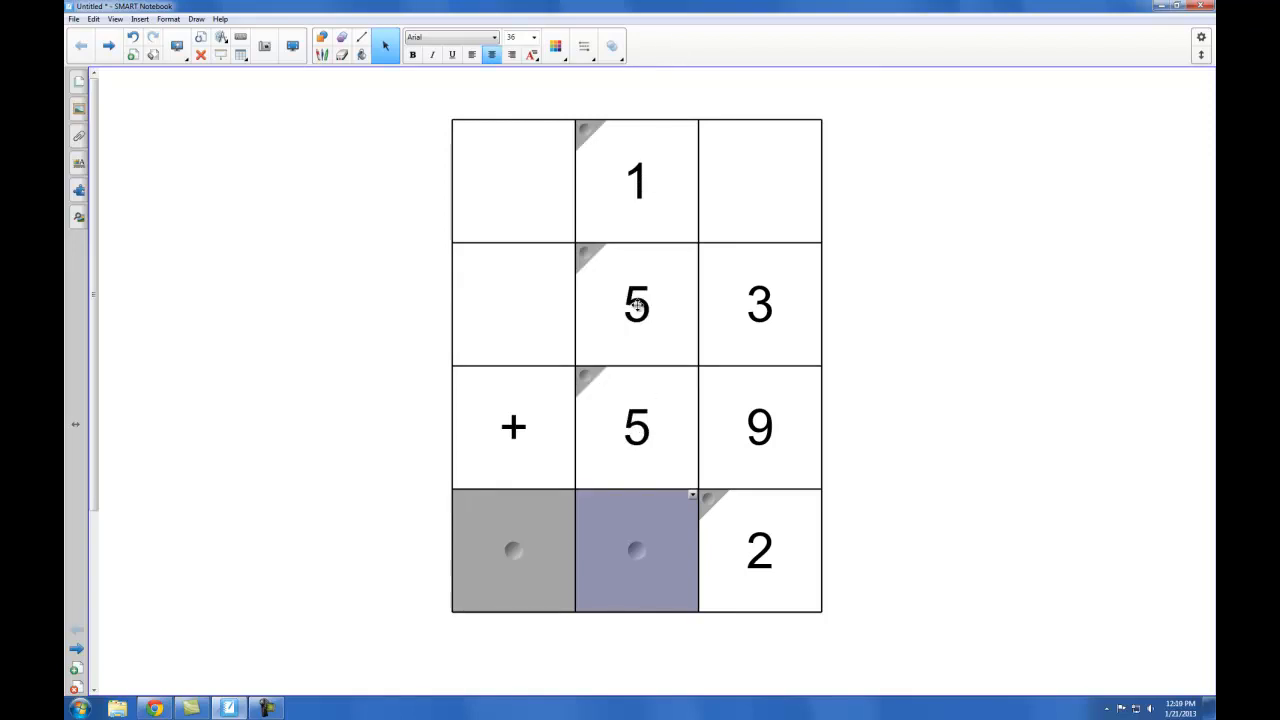
{"action": "left_click", "coordinate": [638, 551]}
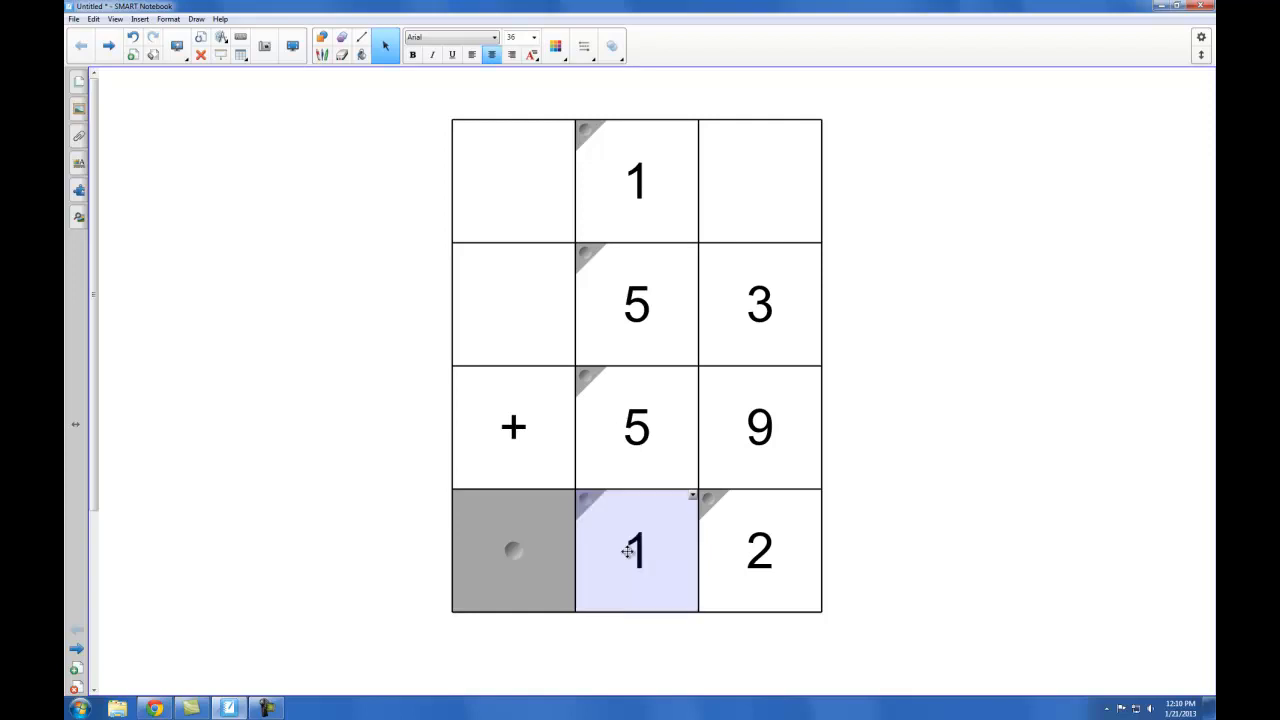
{"action": "left_click", "coordinate": [513, 555]}
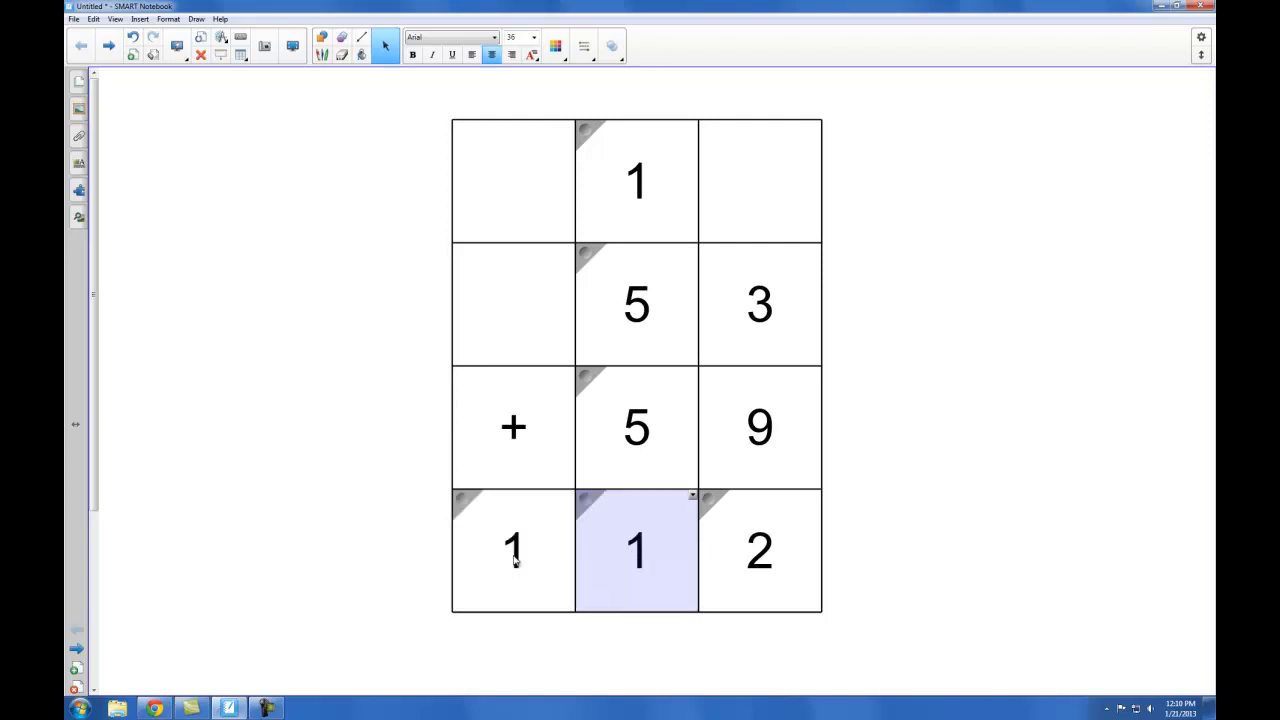
{"action": "left_click", "coordinate": [949, 574]}
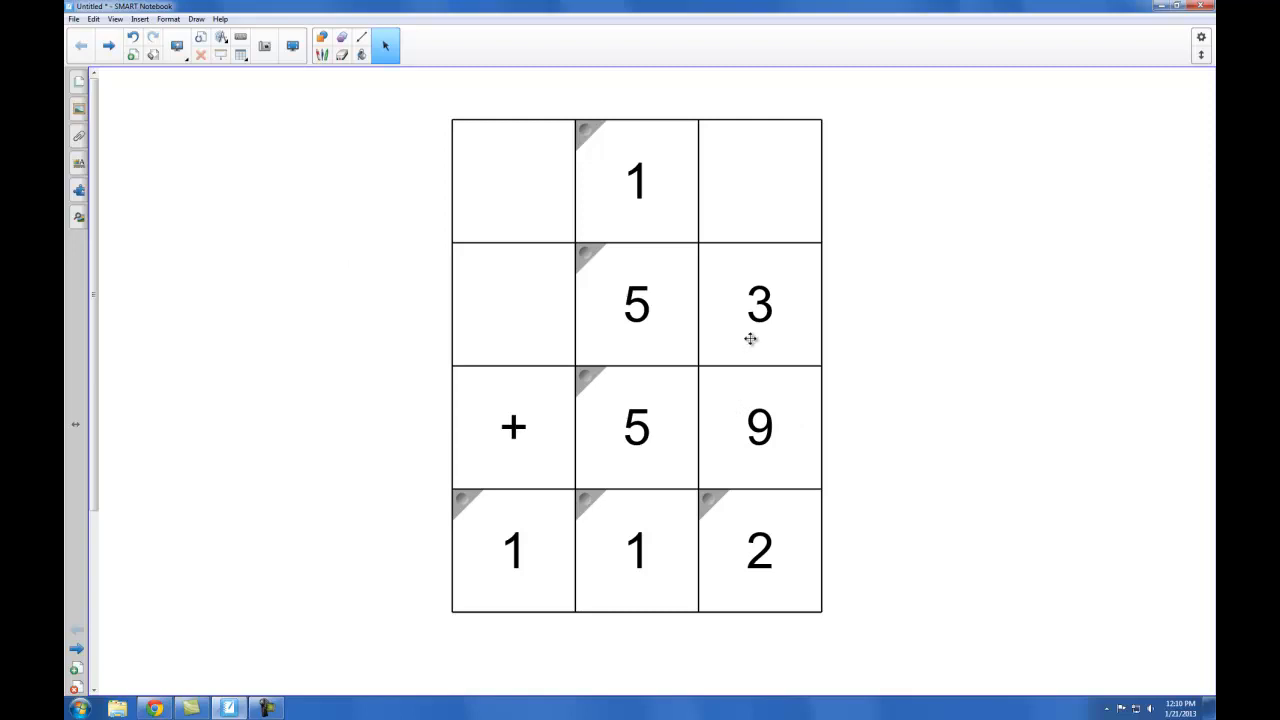
Shrink the whole addition table to a small thumbnail size and move it to the page's upper-left corner
{"action": "left_click_drag", "start_coordinate": [371, 113], "coordinate": [917, 569]}
{"action": "left_click_drag", "start_coordinate": [849, 641], "coordinate": [517, 249]}
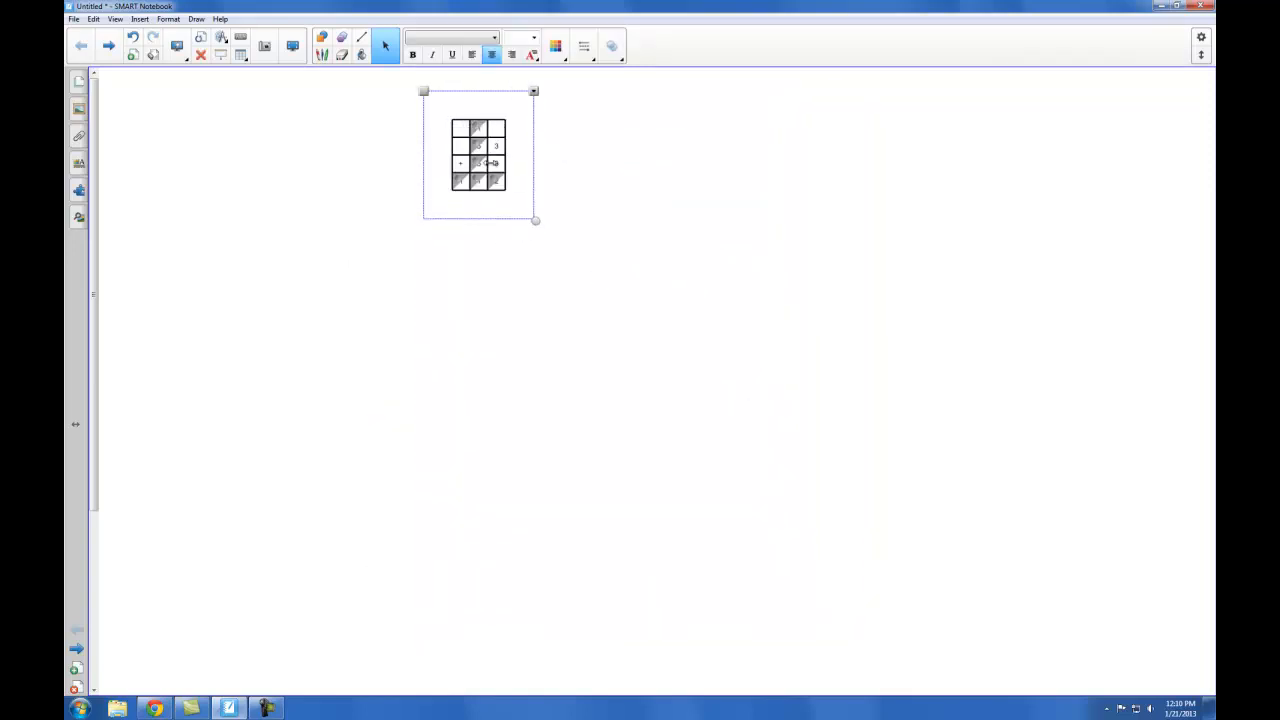
{"action": "left_click_drag", "start_coordinate": [491, 106], "coordinate": [172, 92]}
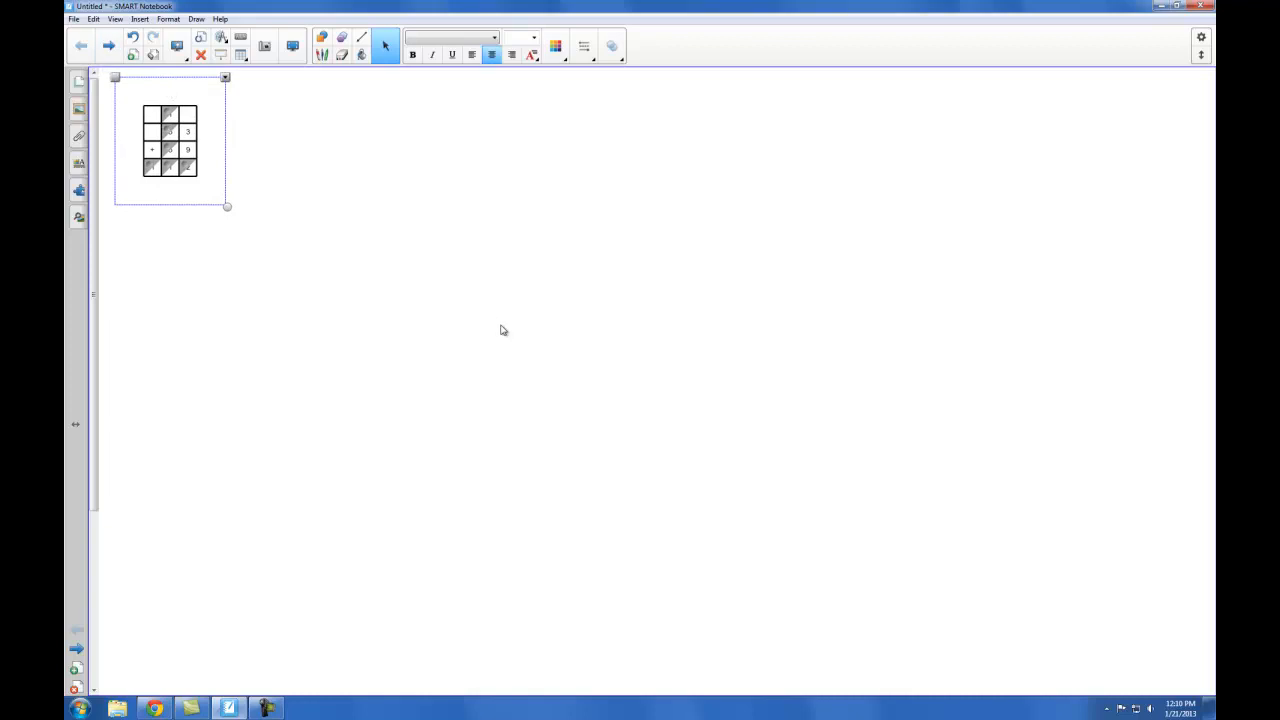
Insert a table with two rows and two columns, and scale it down to about half its width
{"action": "left_click", "coordinate": [240, 54]}
{"action": "left_click", "coordinate": [149, 103]}
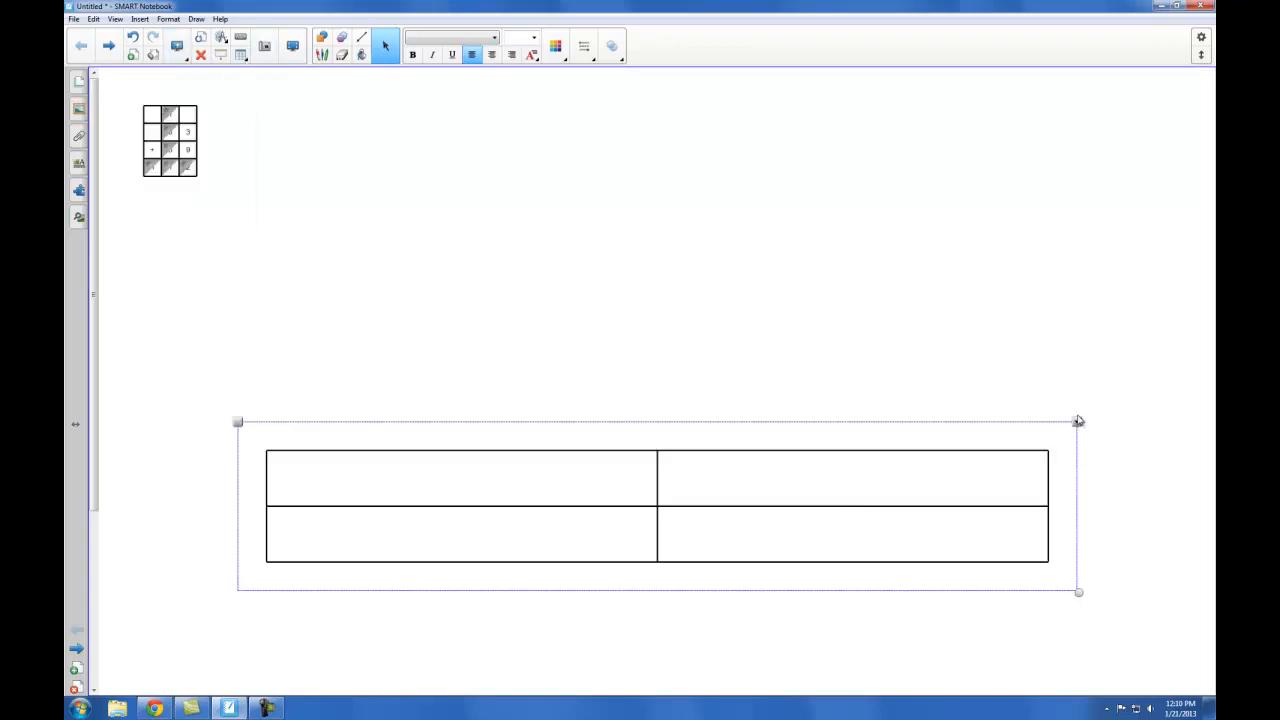
{"action": "left_click_drag", "start_coordinate": [1076, 600], "coordinate": [705, 473]}
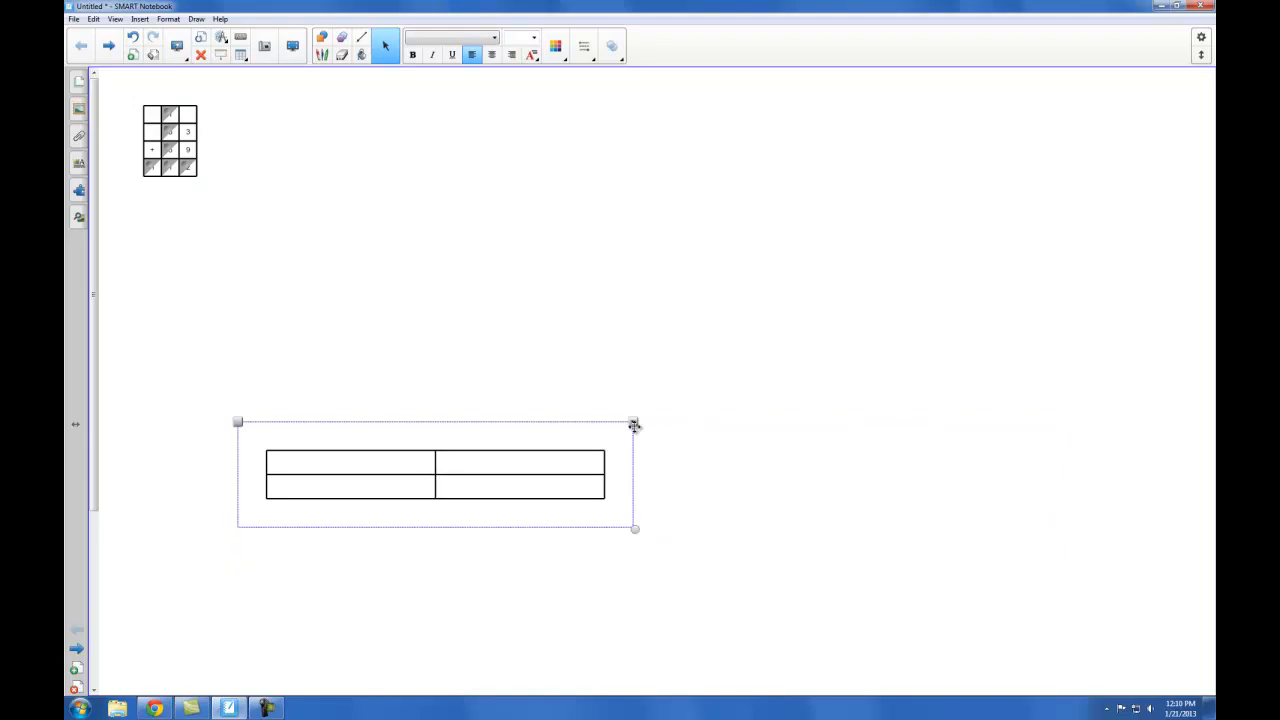
Make the new table's cells square, move the table to the upper middle of the page, and deselect it
{"action": "left_click", "coordinate": [638, 426]}
{"action": "mouse_move", "coordinate": [688, 652]}
{"action": "left_click", "coordinate": [588, 690]}
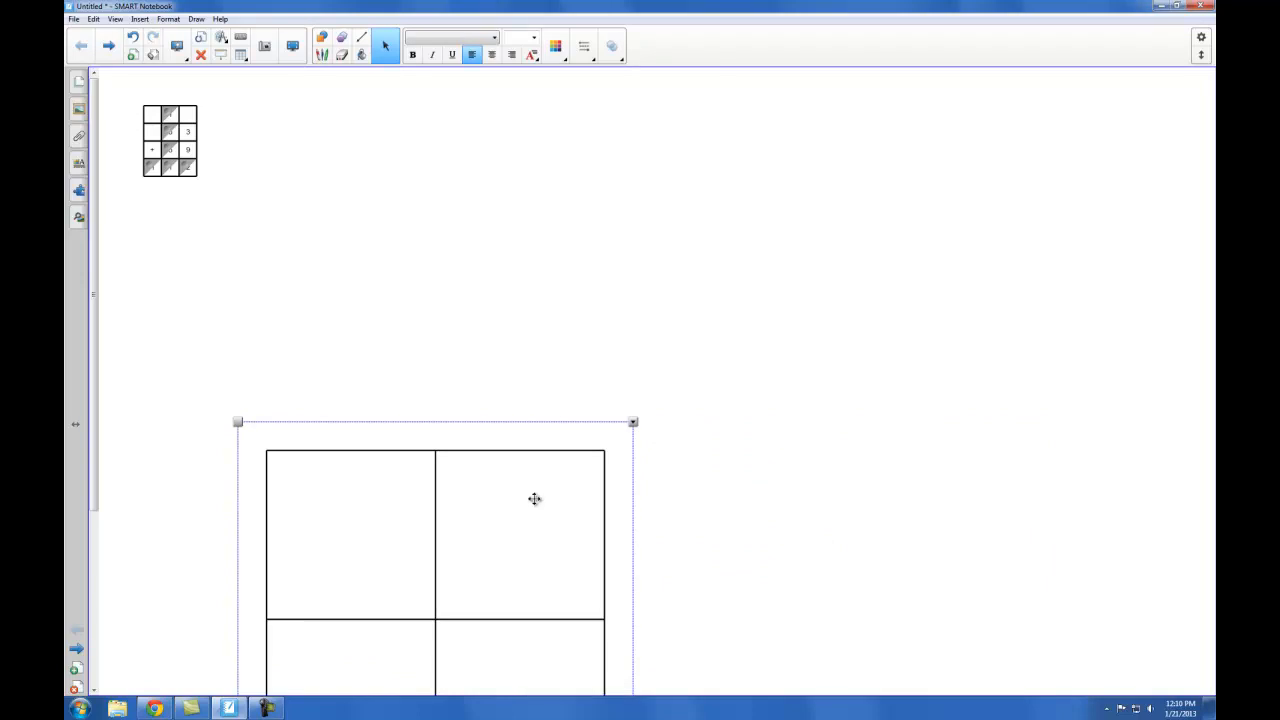
{"action": "left_click_drag", "start_coordinate": [543, 434], "coordinate": [718, 129]}
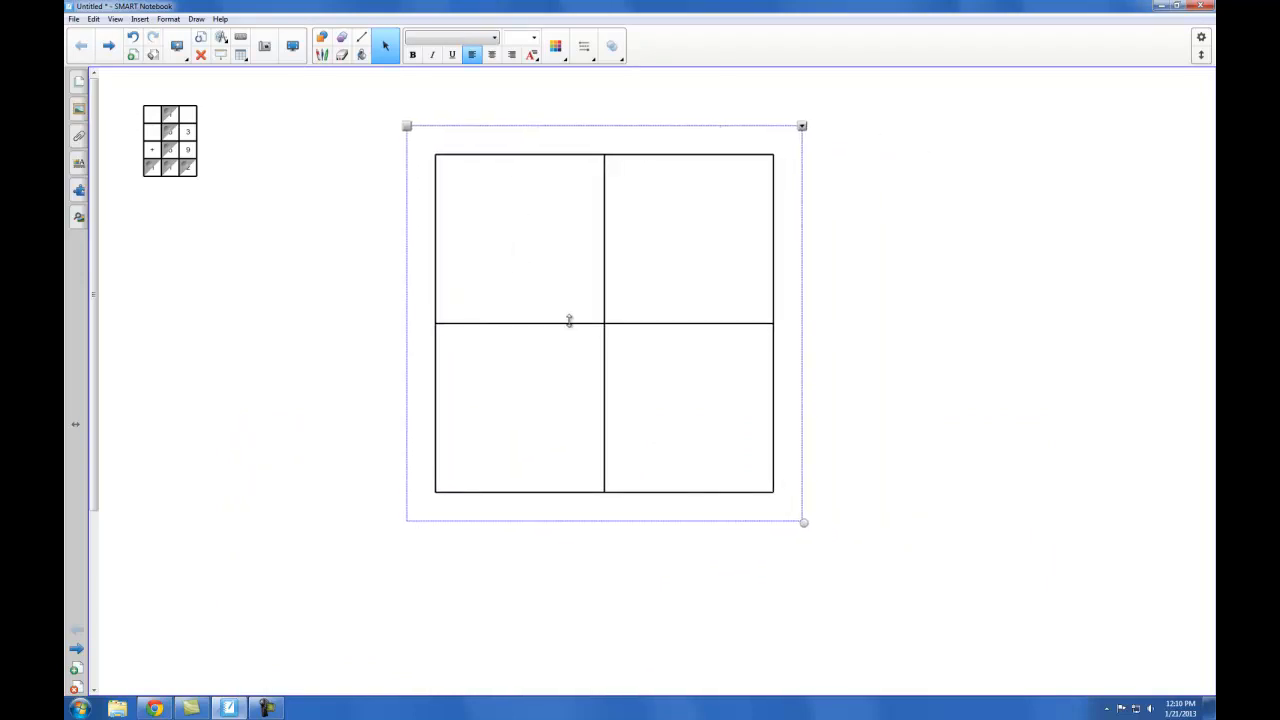
{"action": "left_click", "coordinate": [141, 244]}
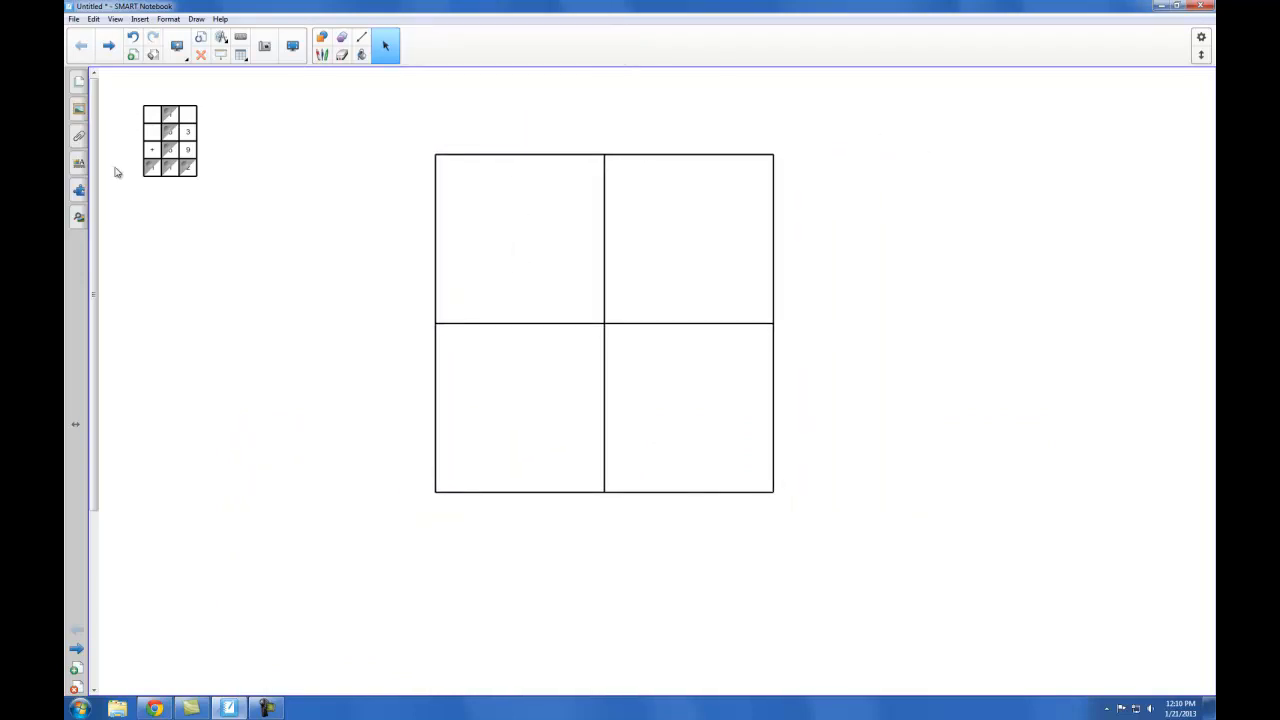
Place the blue 0 and red 1 gallery pictures into the first and second cells of the new table's top row
{"action": "left_click", "coordinate": [78, 114]}
{"action": "left_click_drag", "start_coordinate": [126, 262], "coordinate": [526, 254]}
{"action": "left_click_drag", "start_coordinate": [180, 272], "coordinate": [677, 253]}
{"action": "left_click", "coordinate": [829, 398]}
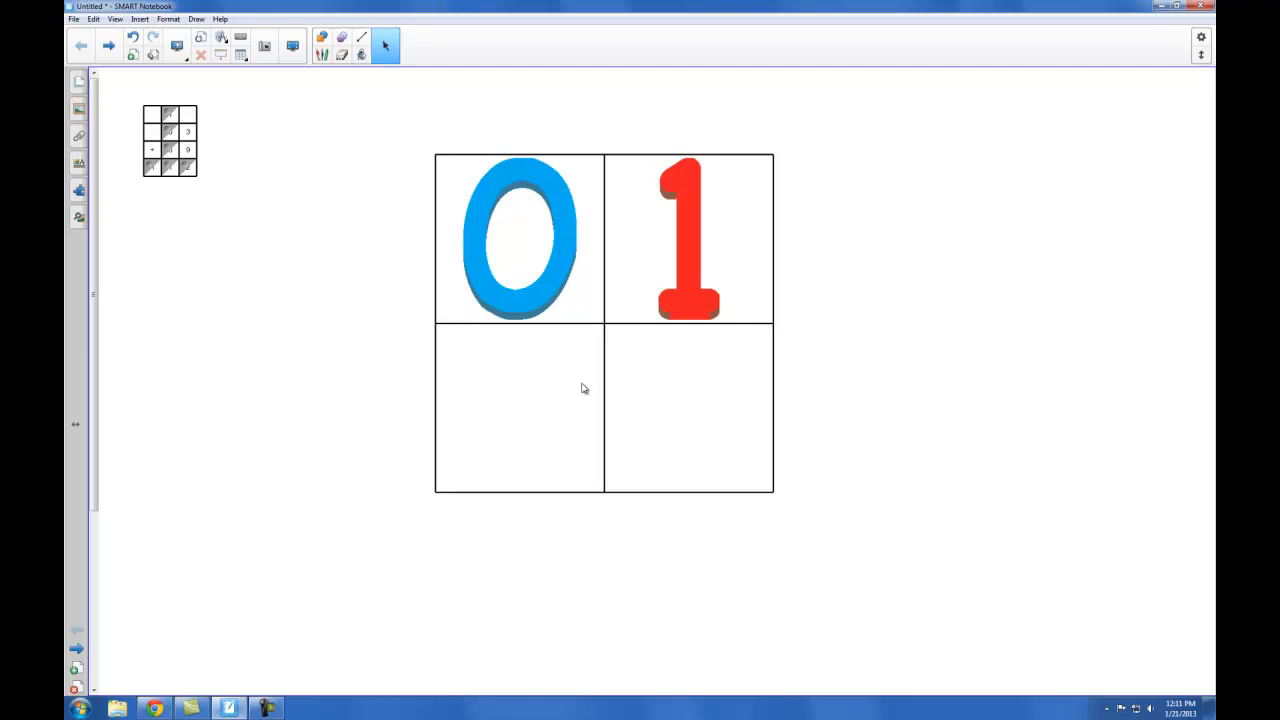
Split the bottom row's first cell into 2x2 and its second cell into 2 columns
{"action": "right_click", "coordinate": [530, 394]}
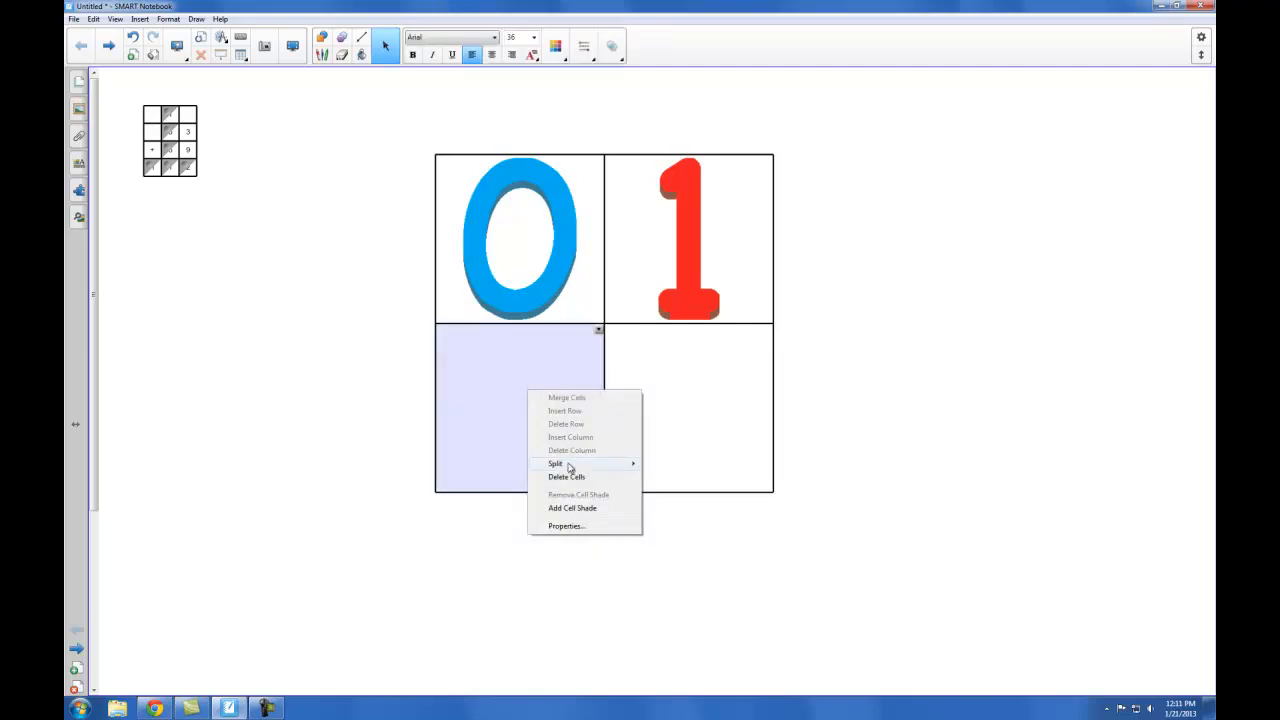
{"action": "mouse_move", "coordinate": [568, 466]}
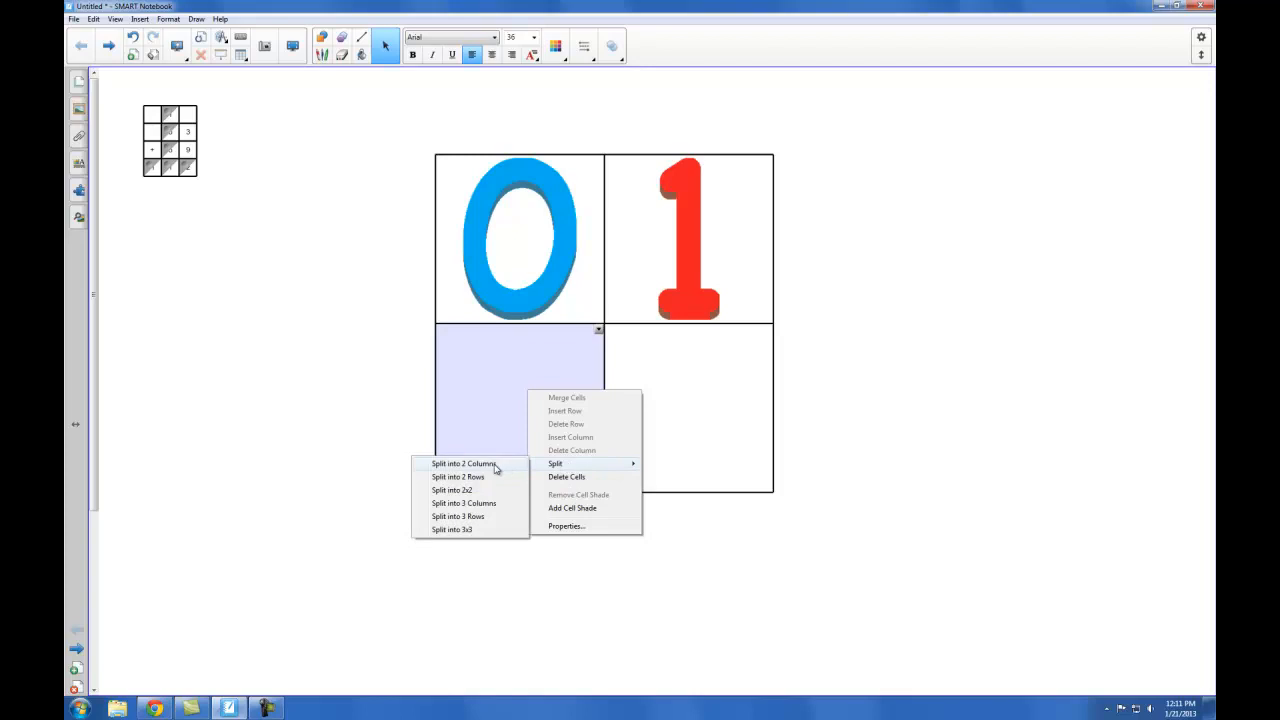
{"action": "left_click", "coordinate": [452, 490]}
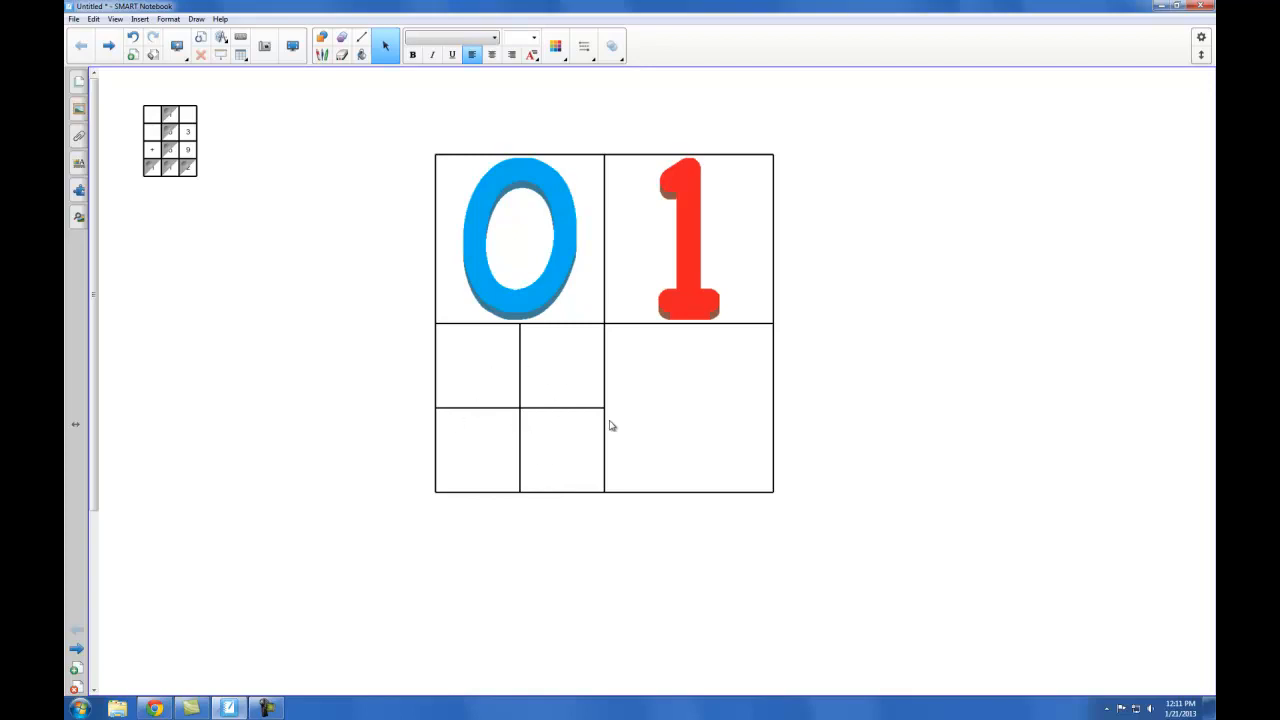
{"action": "right_click", "coordinate": [682, 392]}
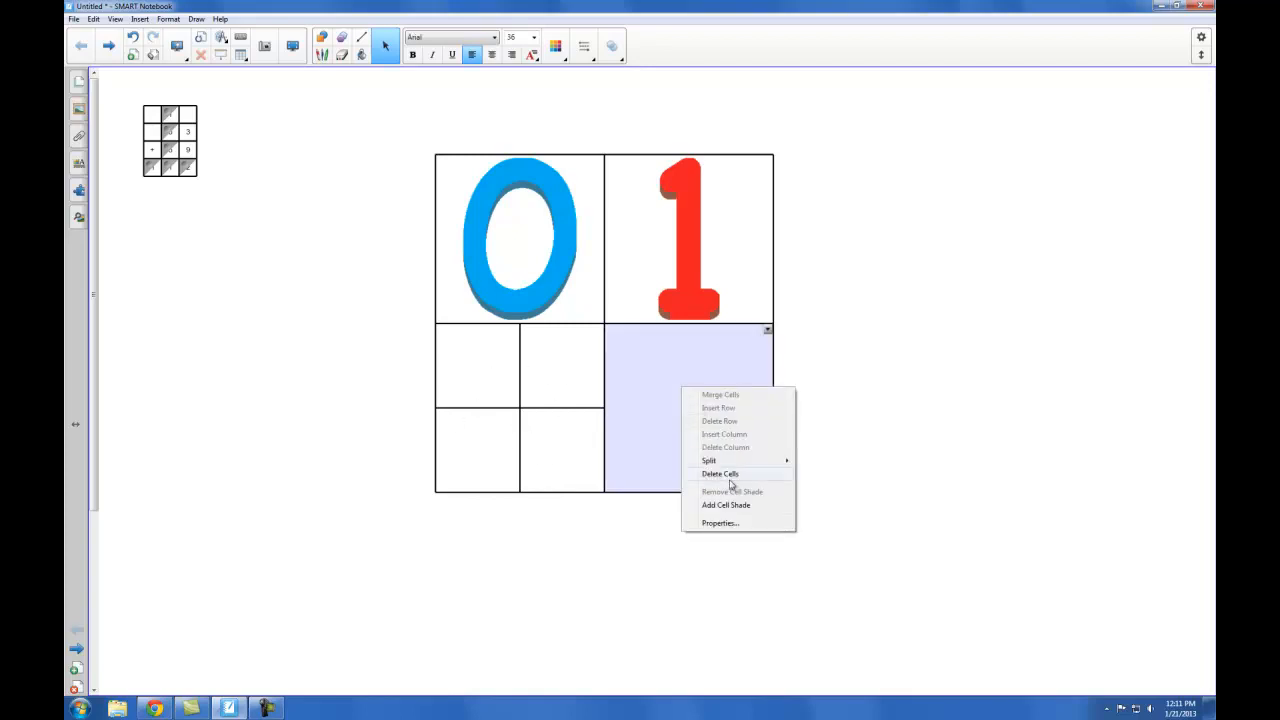
{"action": "mouse_move", "coordinate": [727, 464]}
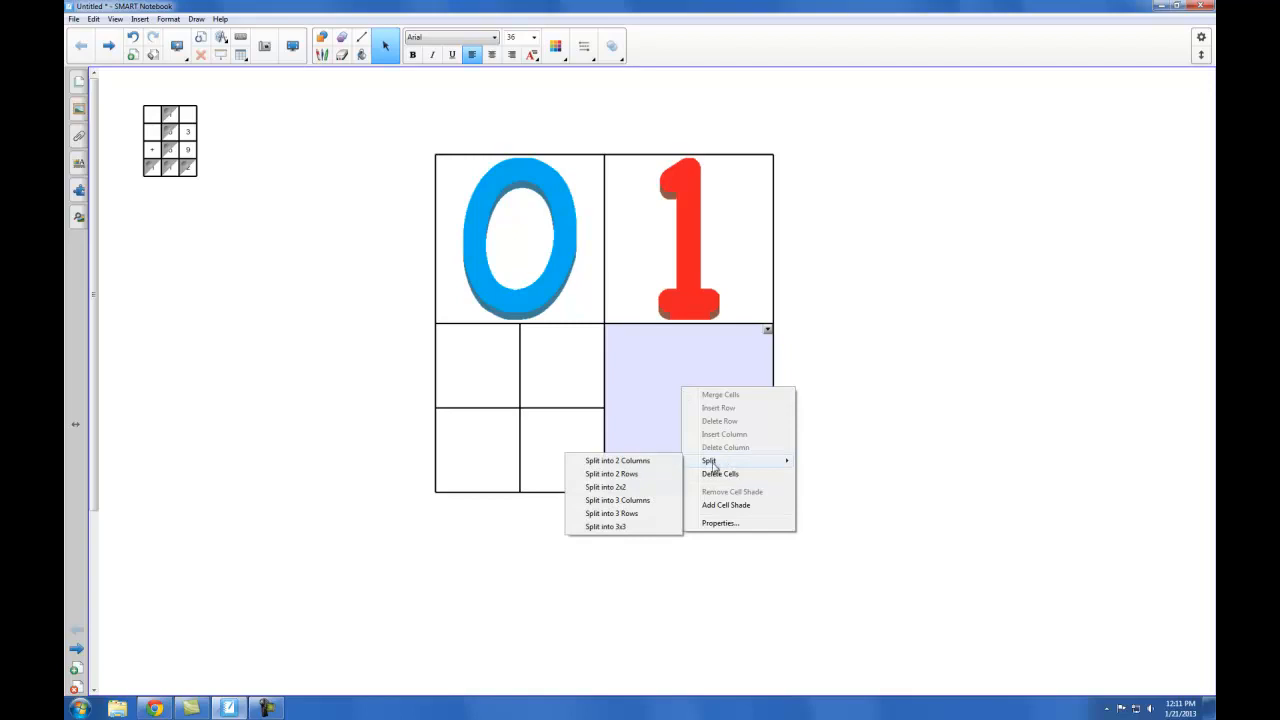
{"action": "left_click", "coordinate": [650, 462]}
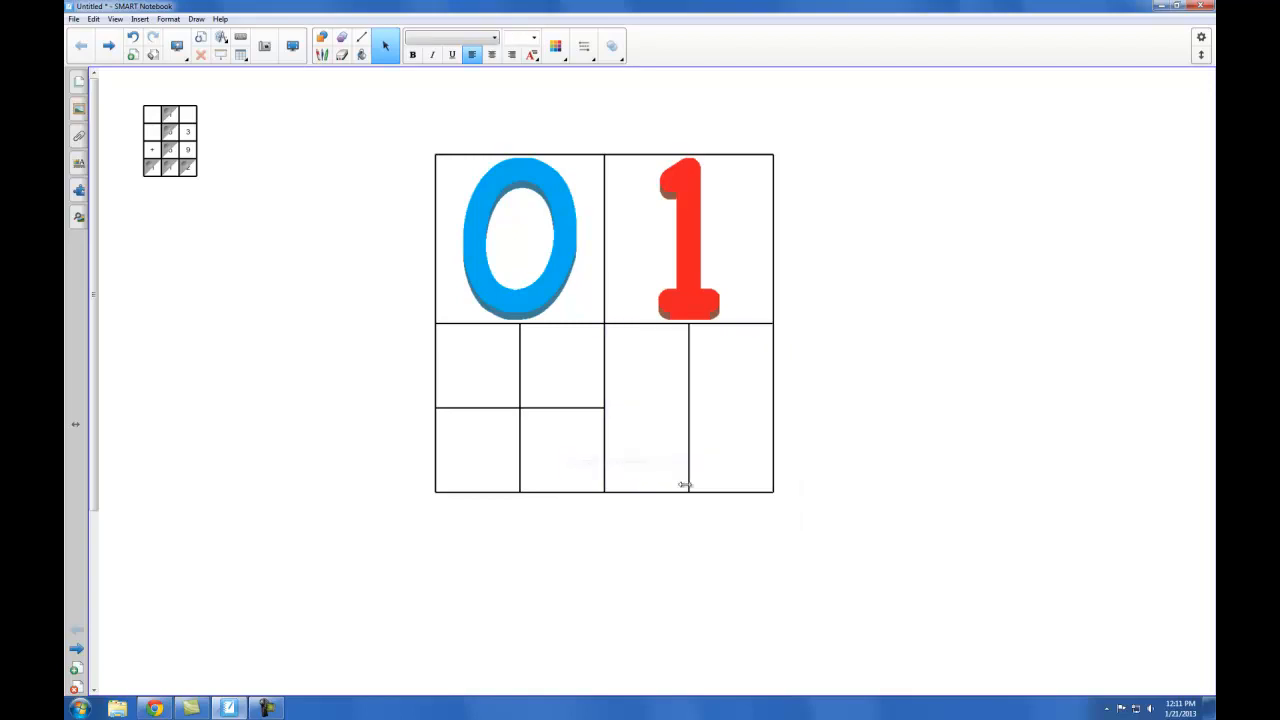